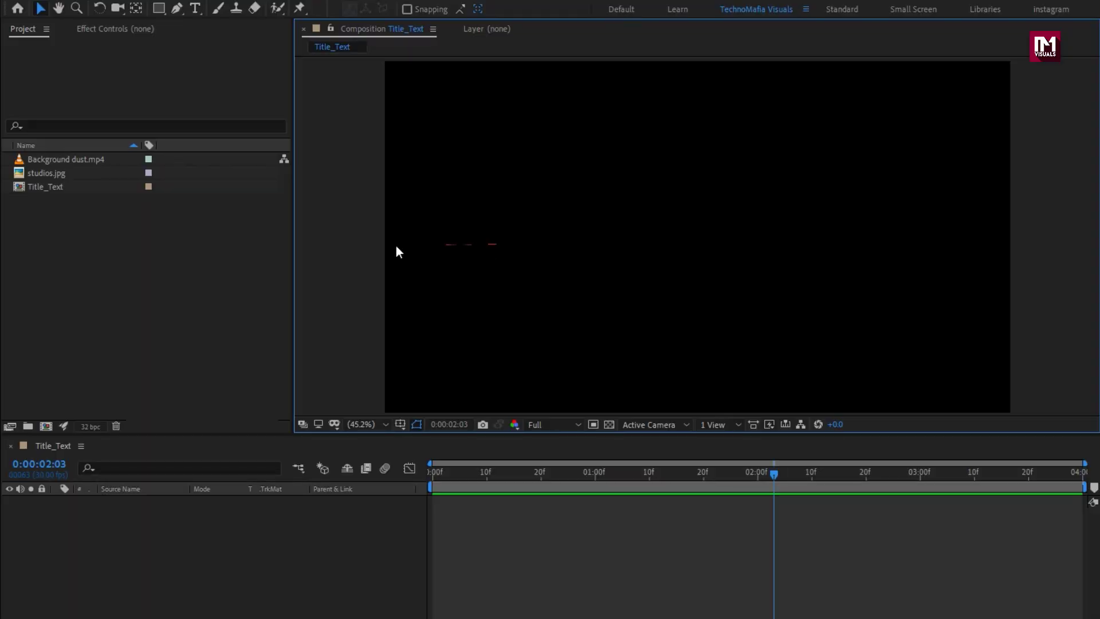
Add Background dust.mp4 as a full-frame layer in the Title_Text composition.
{"action": "left_click", "coordinate": [61, 161]}
{"action": "left_click_drag", "start_coordinate": [61, 161], "coordinate": [225, 551]}
{"action": "left_click_drag", "start_coordinate": [452, 475], "coordinate": [633, 504]}
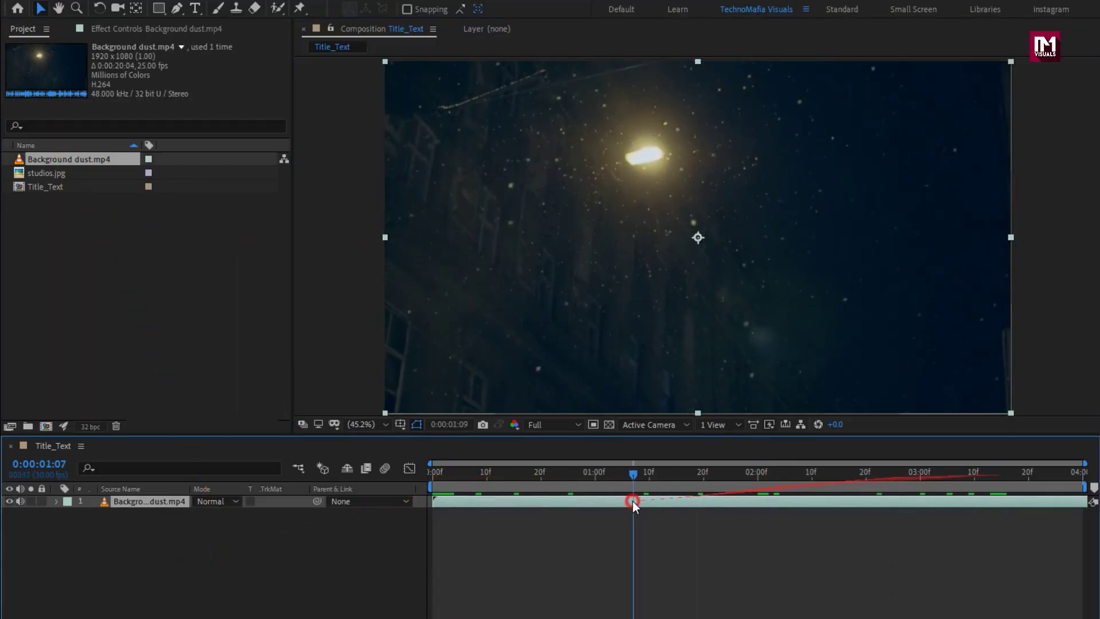
{"action": "left_click", "coordinate": [196, 8]}
Type the title DR.DOOM in Big Shoulders Text Thin at 320 px.
{"action": "left_click", "coordinate": [592, 231]}
{"action": "type", "text": "DR.D"}
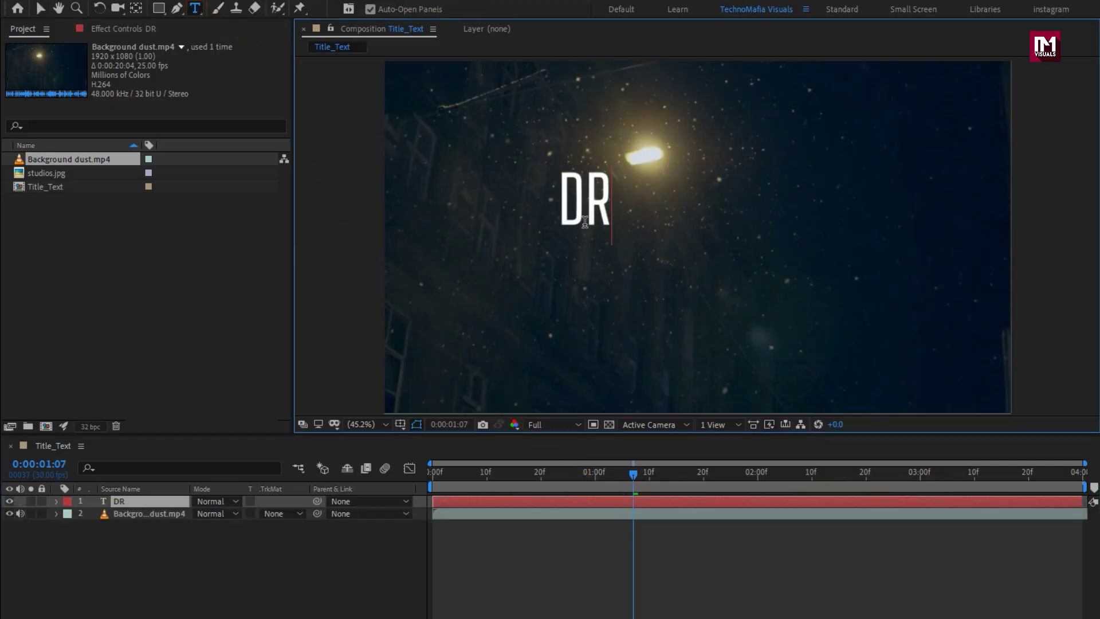
{"action": "type", "text": "OOM"}
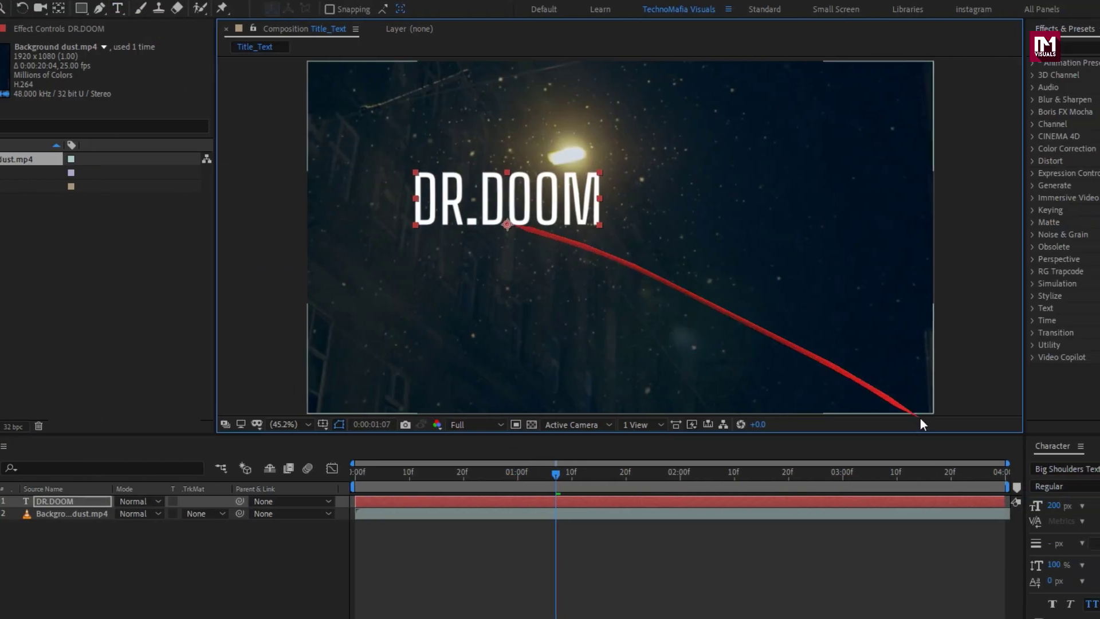
{"action": "left_click", "coordinate": [957, 489]}
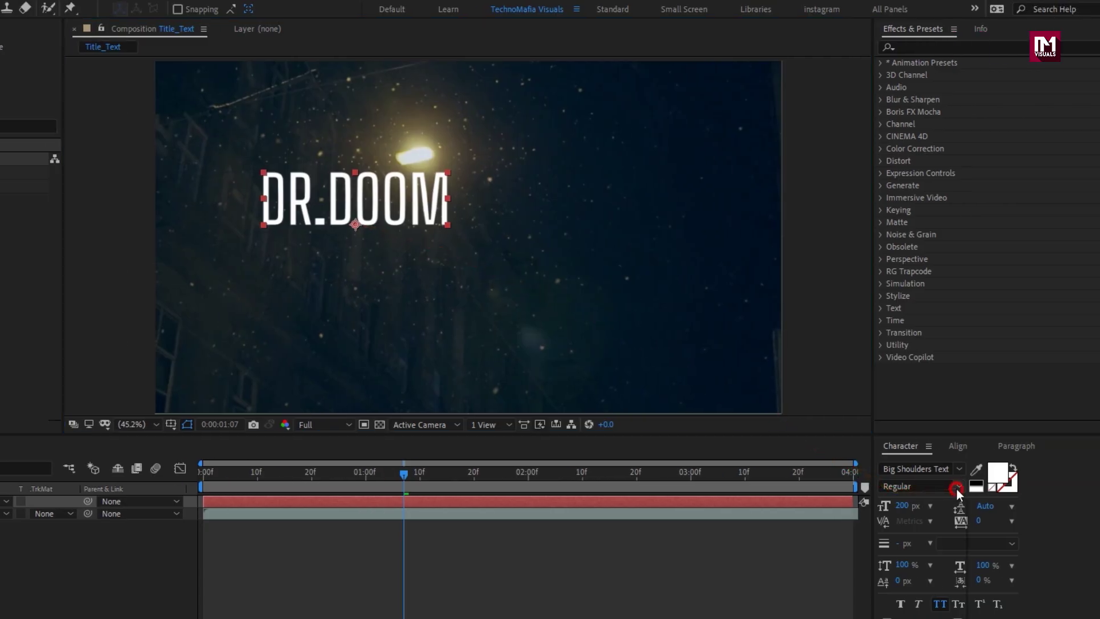
{"action": "left_click", "coordinate": [928, 504]}
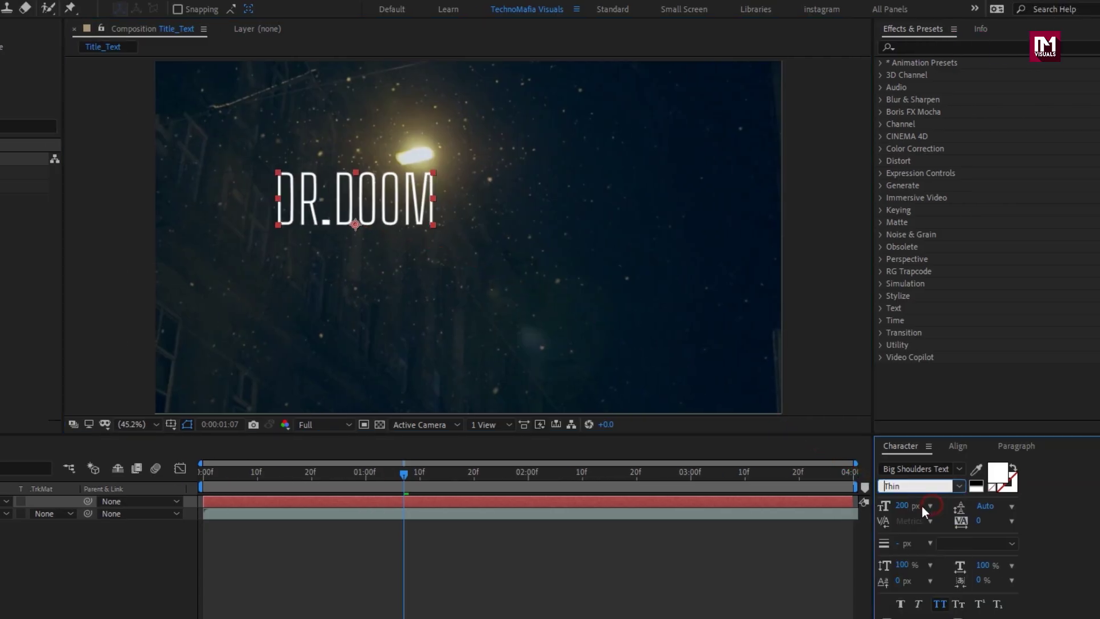
{"action": "left_click", "coordinate": [903, 505]}
{"action": "type", "text": "320"}
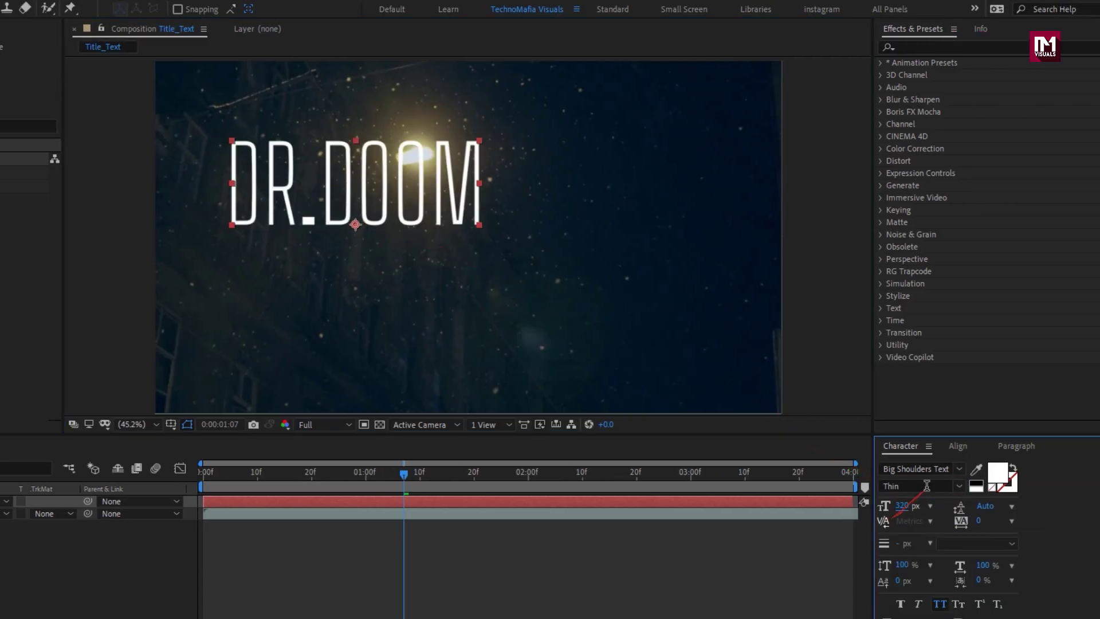
Centre the title horizontally and vertically in the composition, then nudge it slightly up.
{"action": "left_click", "coordinate": [957, 446]}
{"action": "left_click", "coordinate": [916, 483]}
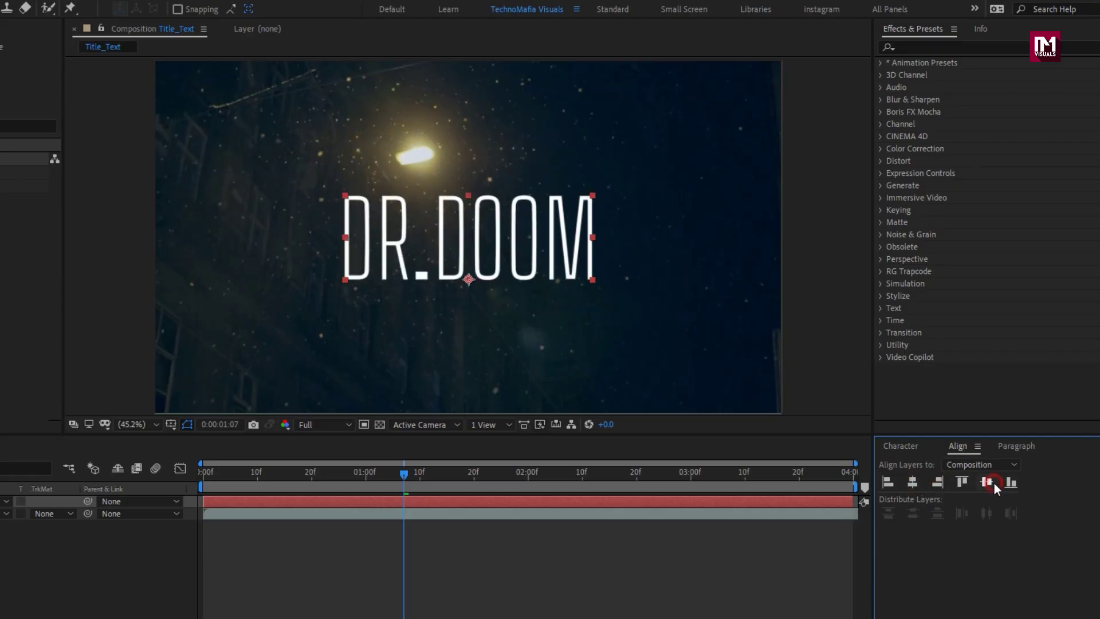
{"action": "left_click", "coordinate": [986, 482]}
{"action": "left_click", "coordinate": [692, 507]}
{"action": "key", "text": "shift+Up"}
{"action": "key", "text": "shift+Up"}
{"action": "key", "text": "shift+Up"}
{"action": "key", "text": "shift+Up"}
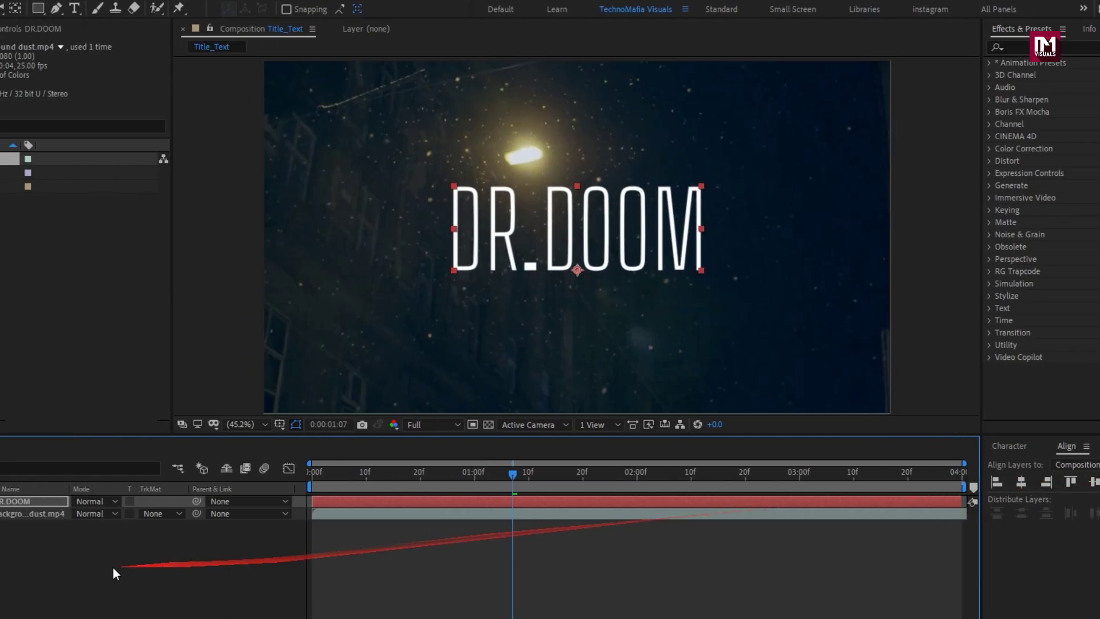
Add a Tracking animator keyframed from 30 at 0:00 to 0 at 2:00.
{"action": "key", "text": "Return"}
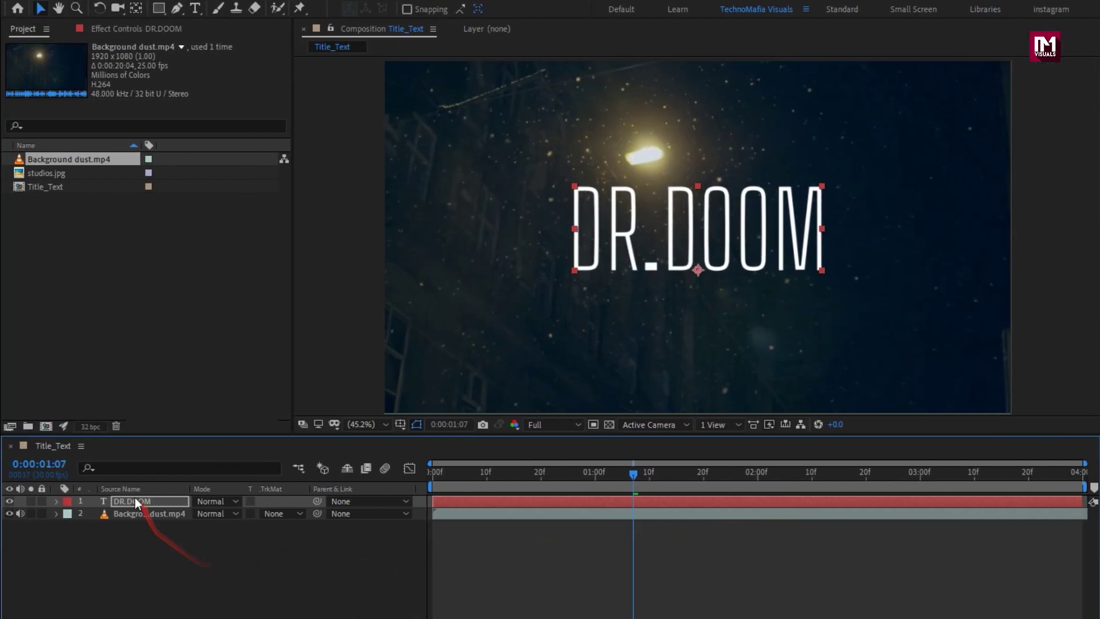
{"action": "left_click", "coordinate": [56, 502]}
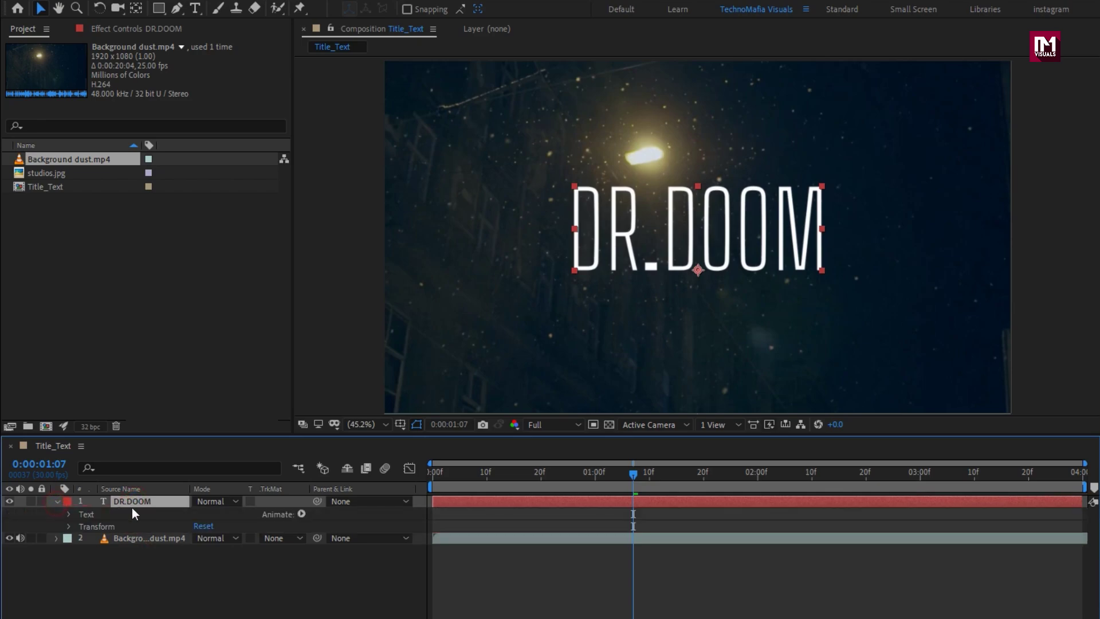
{"action": "left_click", "coordinate": [302, 514]}
{"action": "left_click", "coordinate": [338, 407]}
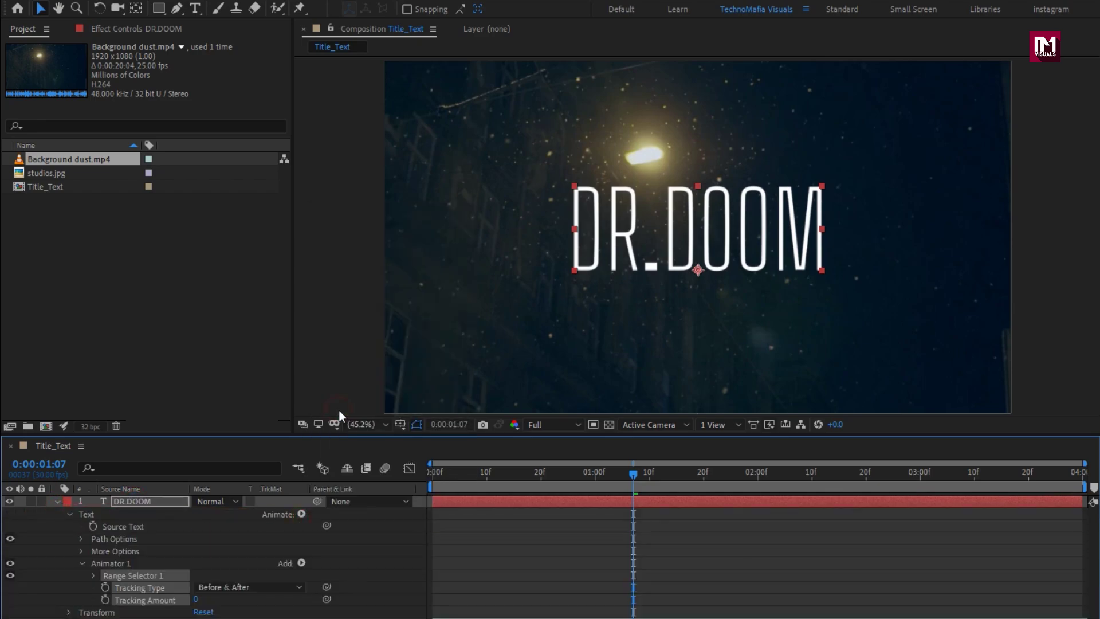
{"action": "left_click", "coordinate": [572, 469]}
{"action": "left_click_drag", "start_coordinate": [572, 468], "coordinate": [756, 472]}
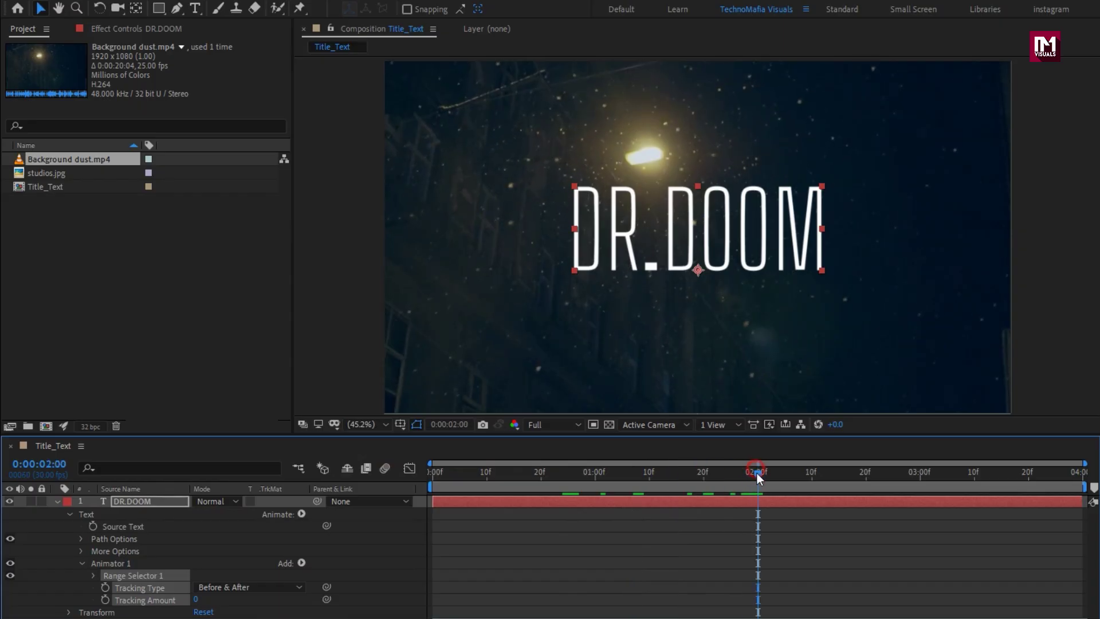
{"action": "left_click", "coordinate": [105, 599]}
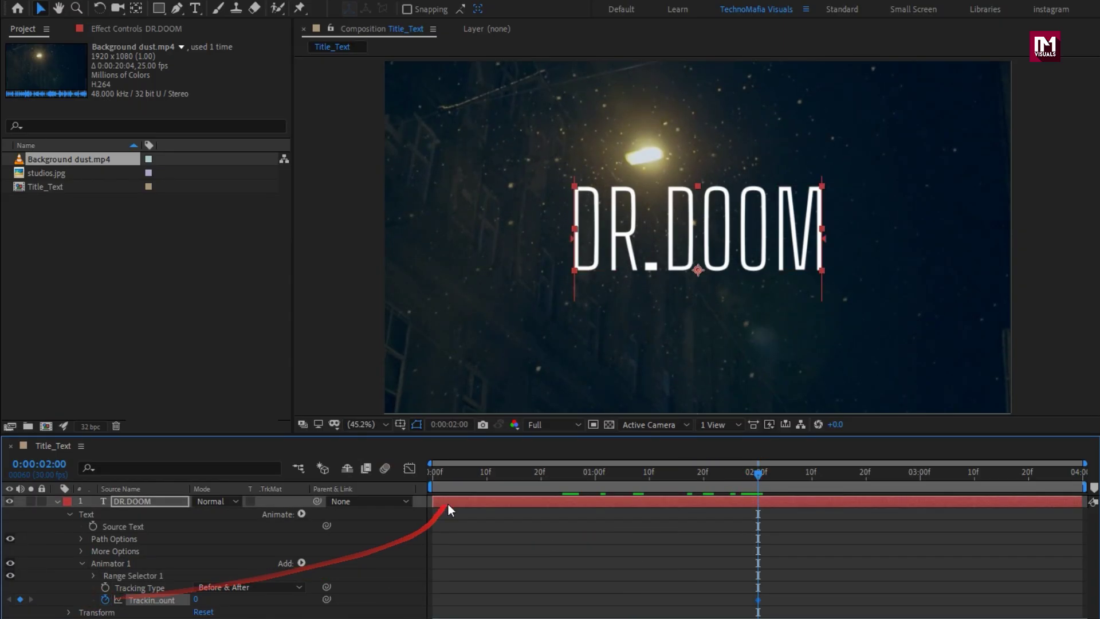
{"action": "left_click_drag", "start_coordinate": [438, 471], "coordinate": [422, 481]}
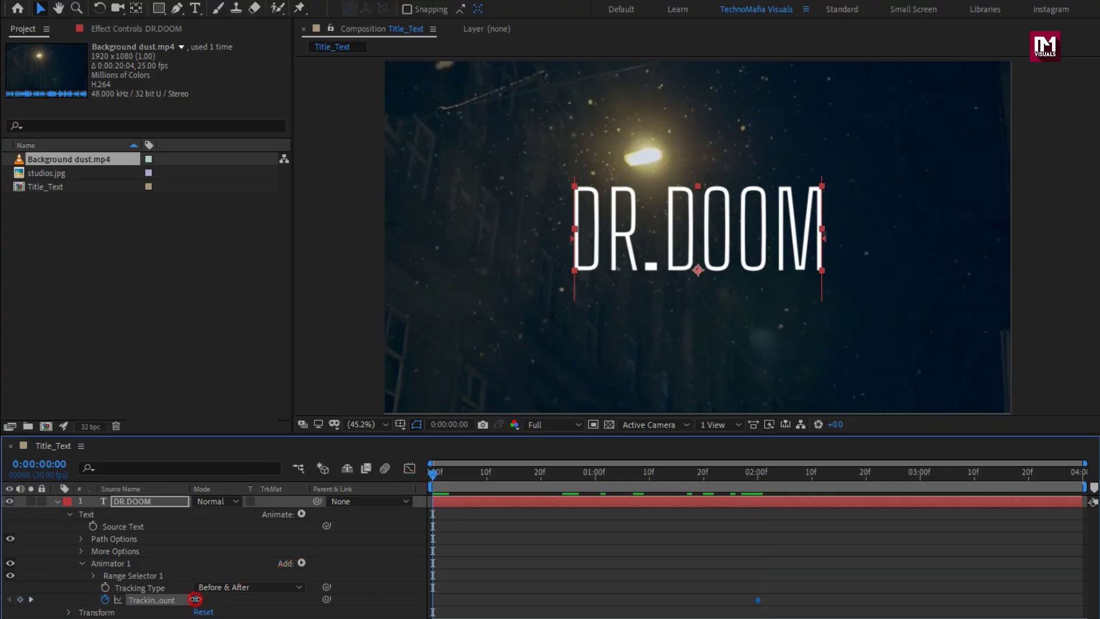
{"action": "type", "text": "30"}
{"action": "key", "text": "Return"}
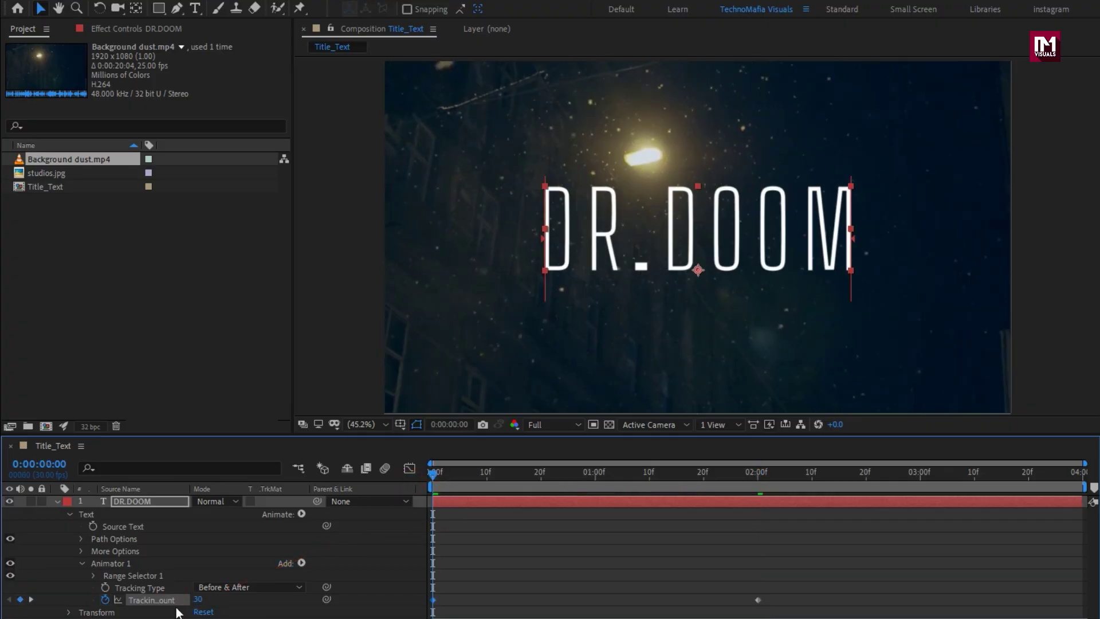
Apply an ease into the final tracking keyframe and lengthen its influence in the Graph Editor.
{"action": "left_click_drag", "start_coordinate": [439, 486], "coordinate": [718, 475]}
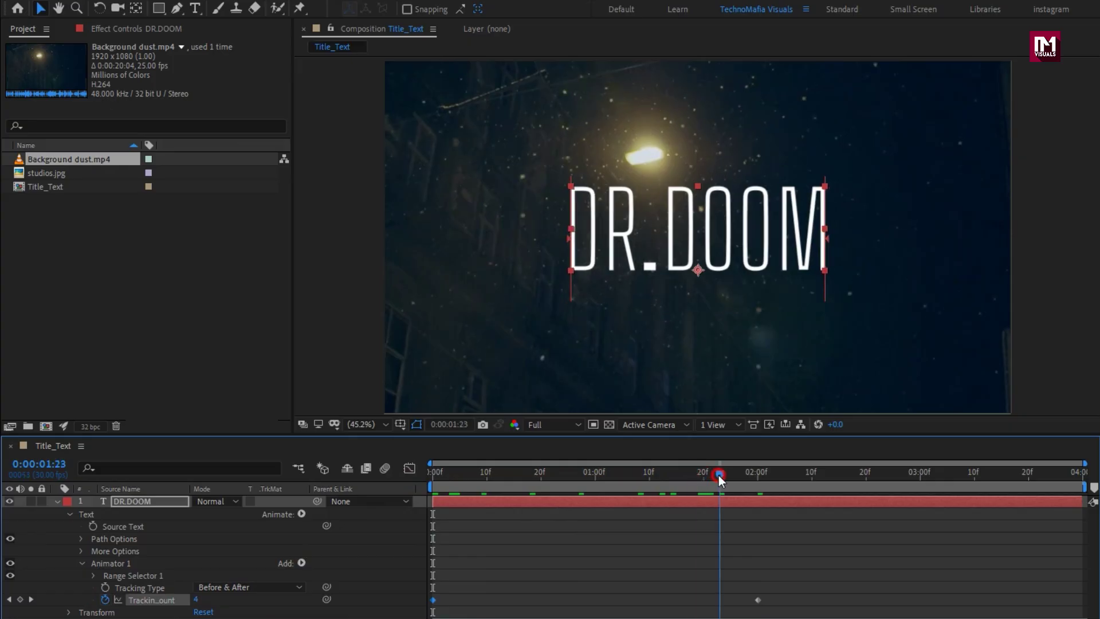
{"action": "right_click", "coordinate": [757, 601]}
{"action": "mouse_move", "coordinate": [768, 594]}
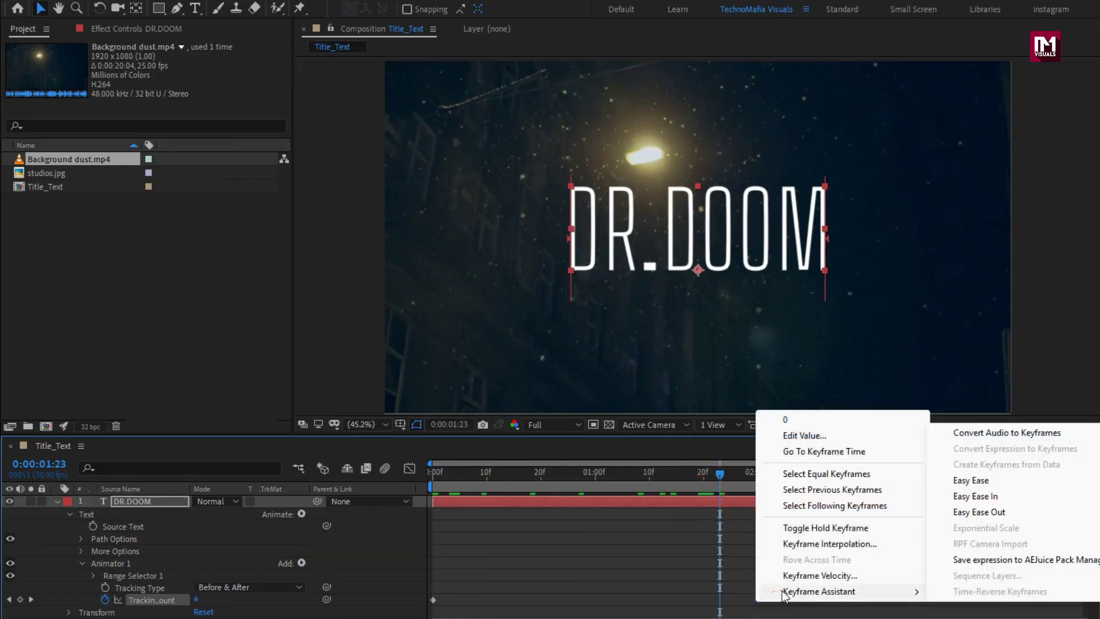
{"action": "left_click", "coordinate": [979, 512]}
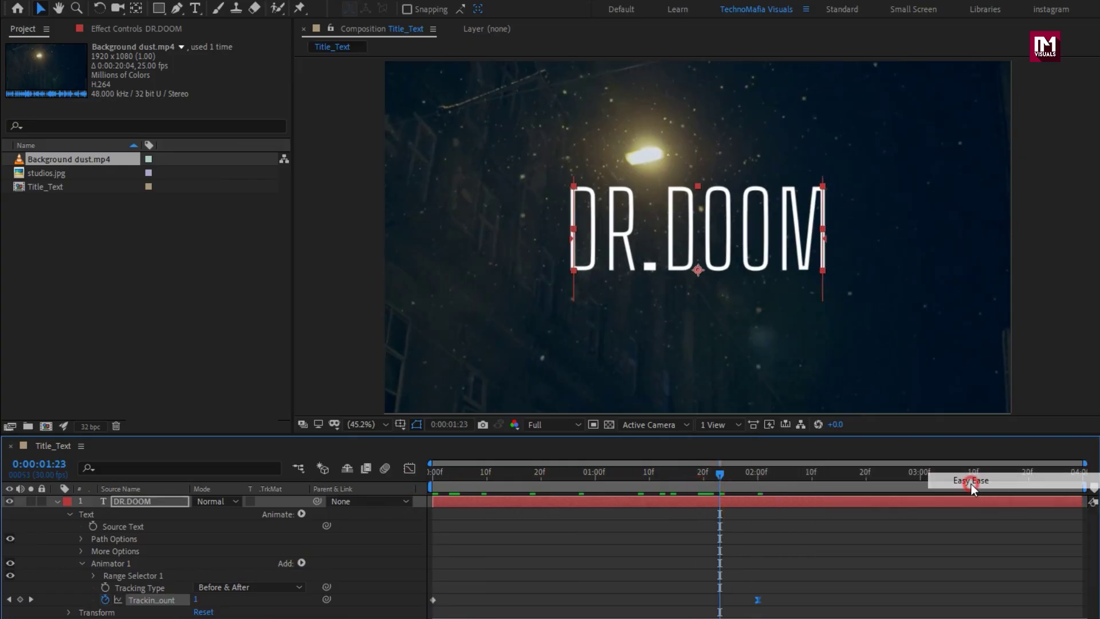
{"action": "left_click", "coordinate": [409, 468]}
{"action": "left_click_drag", "start_coordinate": [704, 511], "coordinate": [489, 504]}
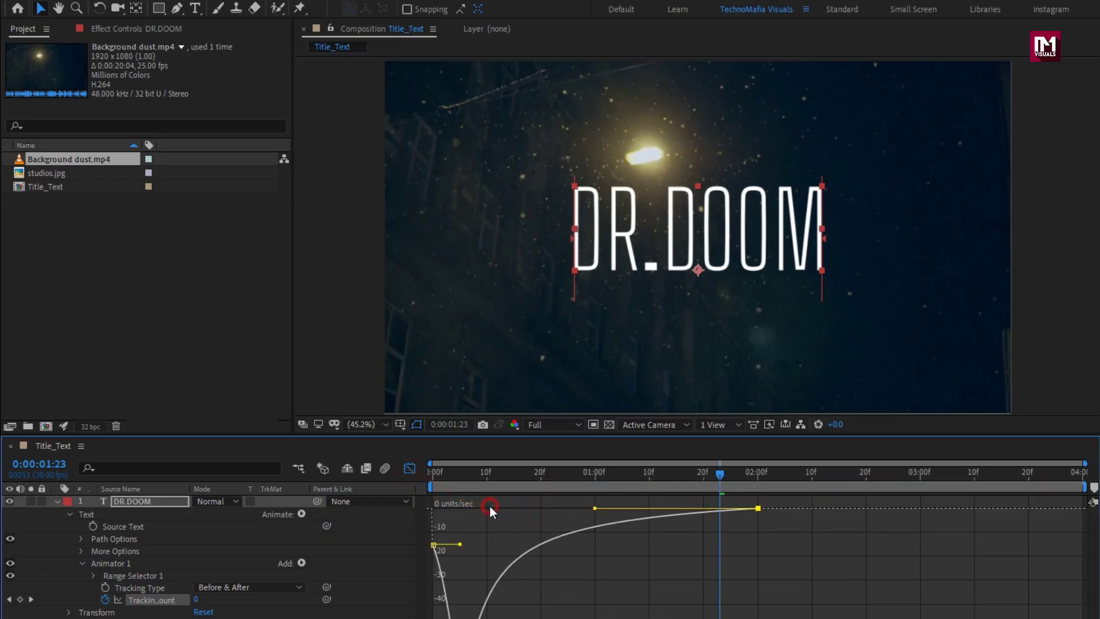
{"action": "left_click", "coordinate": [416, 470]}
{"action": "left_click_drag", "start_coordinate": [431, 474], "coordinate": [630, 478]}
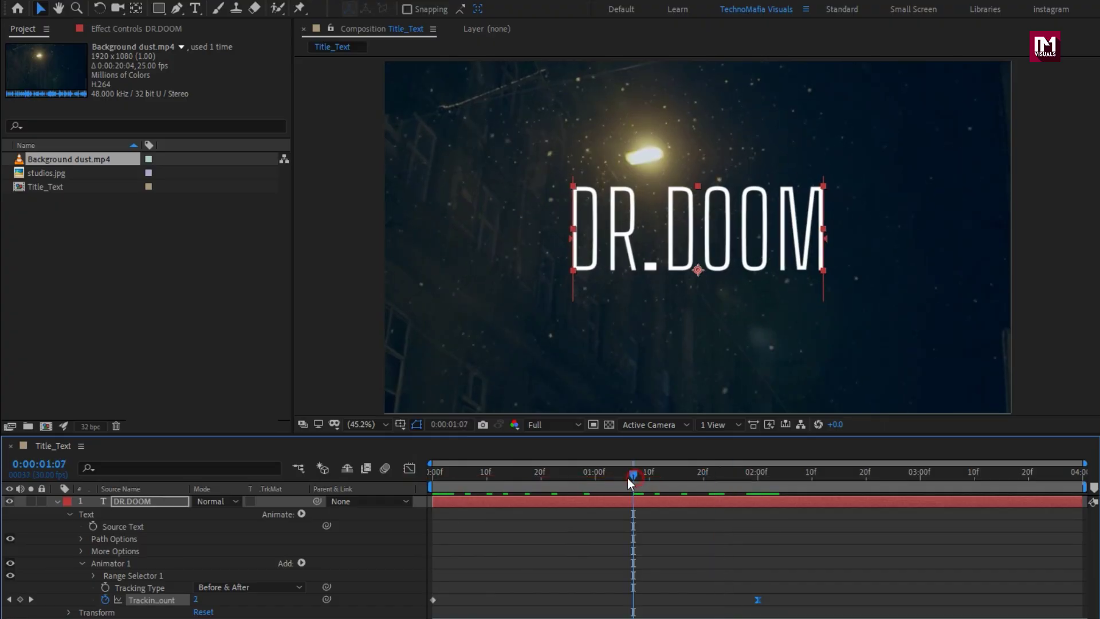
{"action": "left_click", "coordinate": [59, 501]}
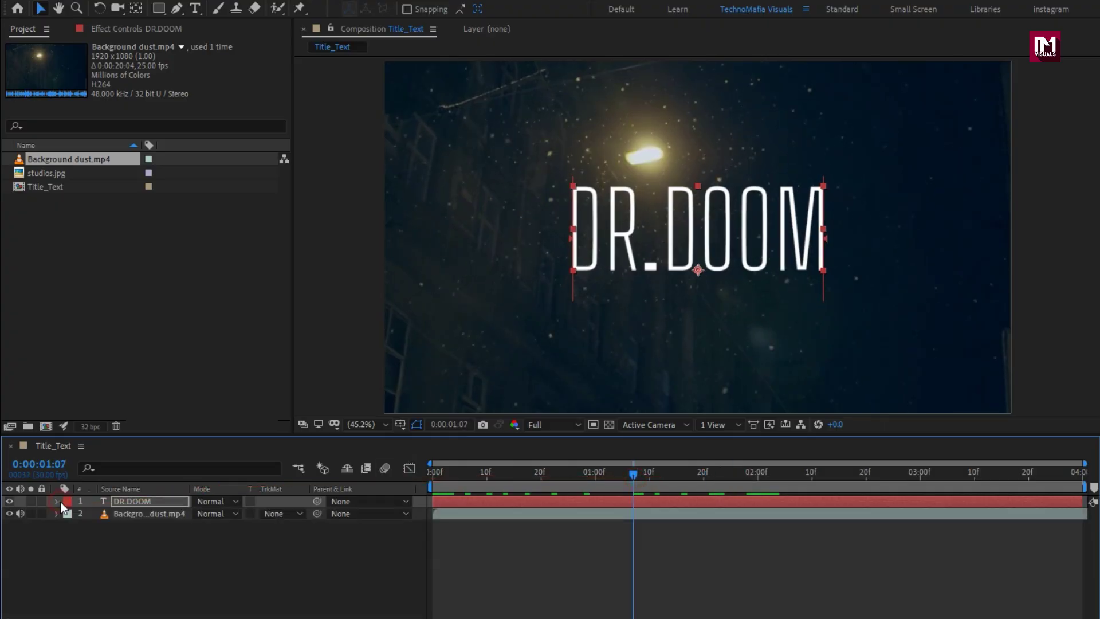
Precompose the title layer into a new composition named Title.
{"action": "right_click", "coordinate": [127, 502]}
{"action": "left_click", "coordinate": [174, 439]}
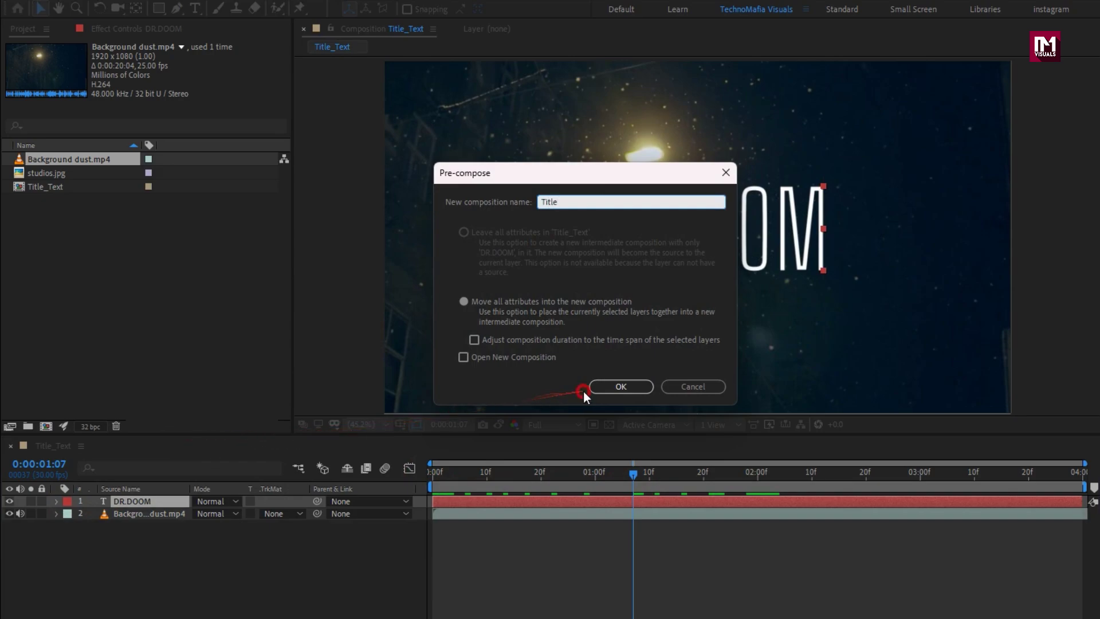
{"action": "left_click", "coordinate": [603, 387]}
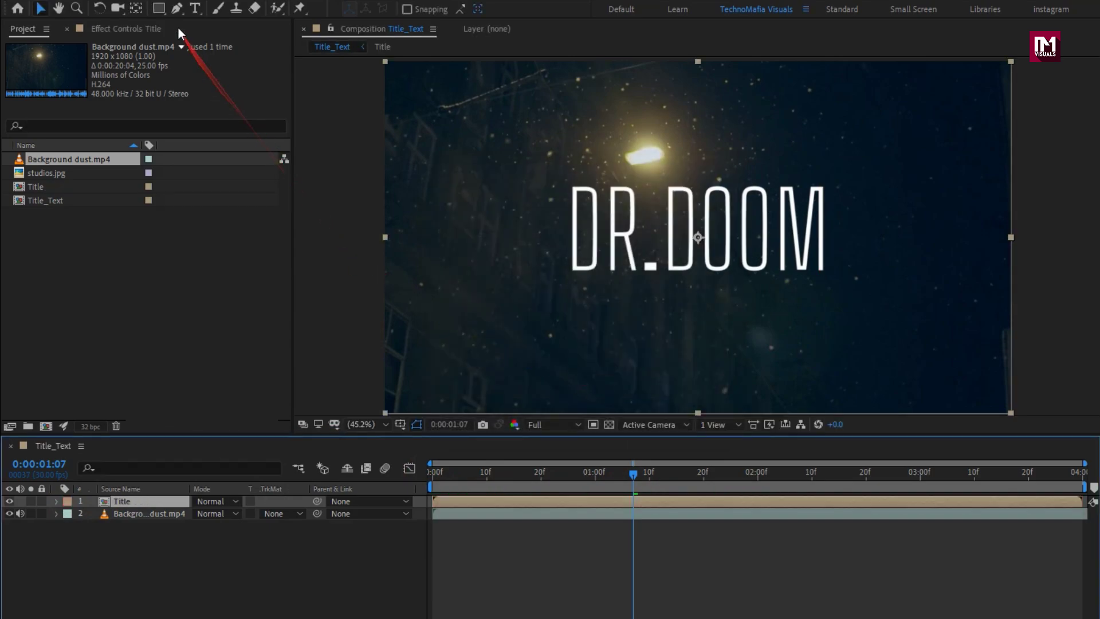
Add a full-frame mask whose path collapses to 50% left and right edges at 1 second.
{"action": "double_click", "coordinate": [162, 10]}
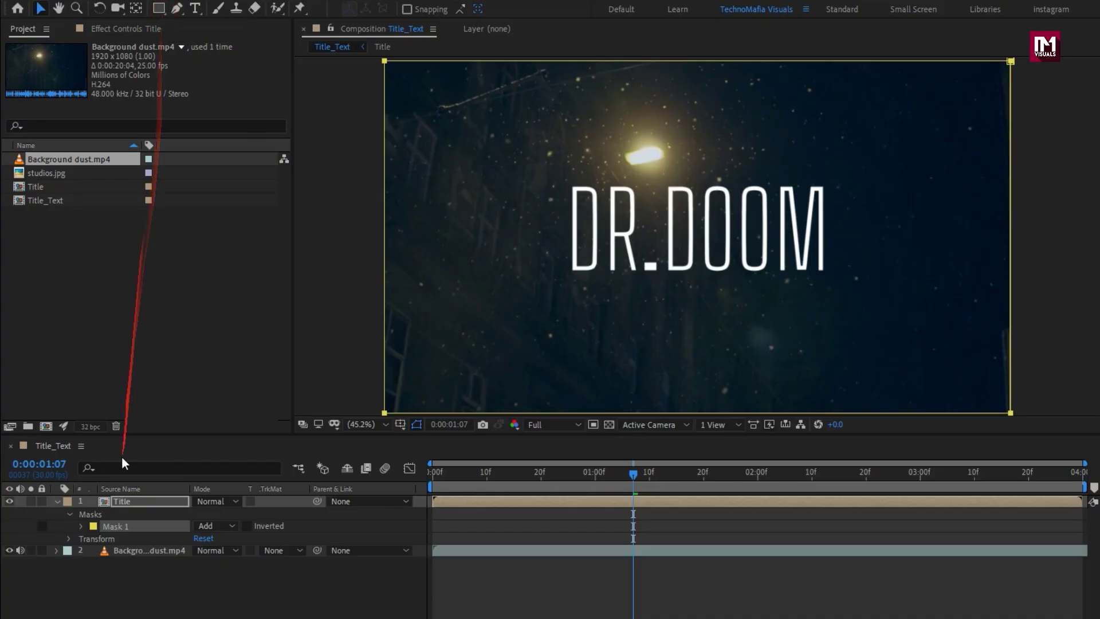
{"action": "left_click", "coordinate": [81, 525]}
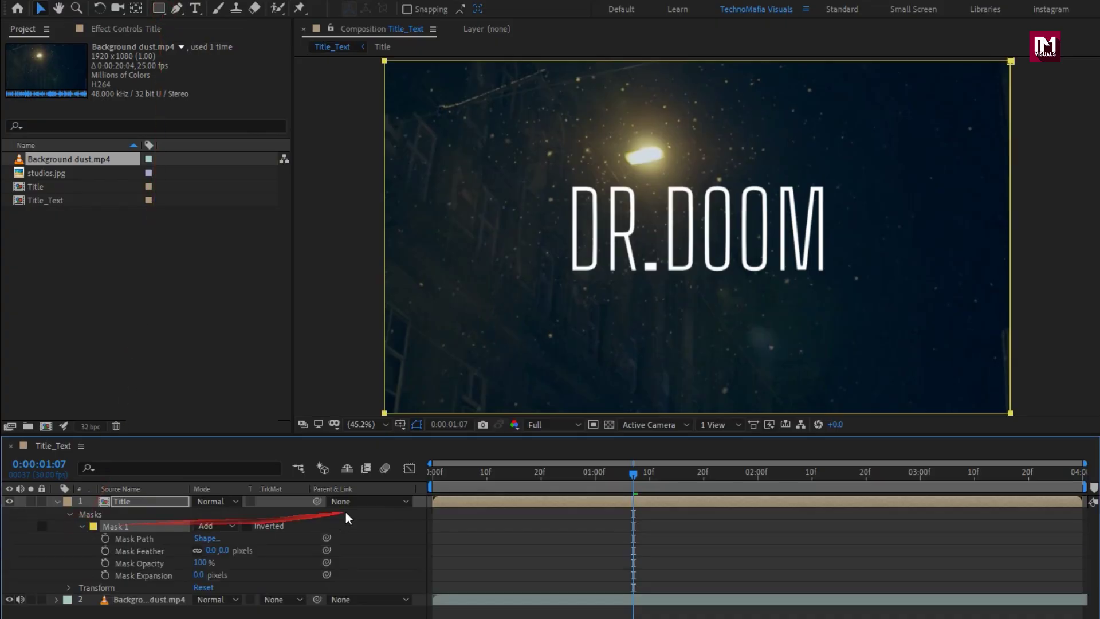
{"action": "left_click", "coordinate": [433, 476]}
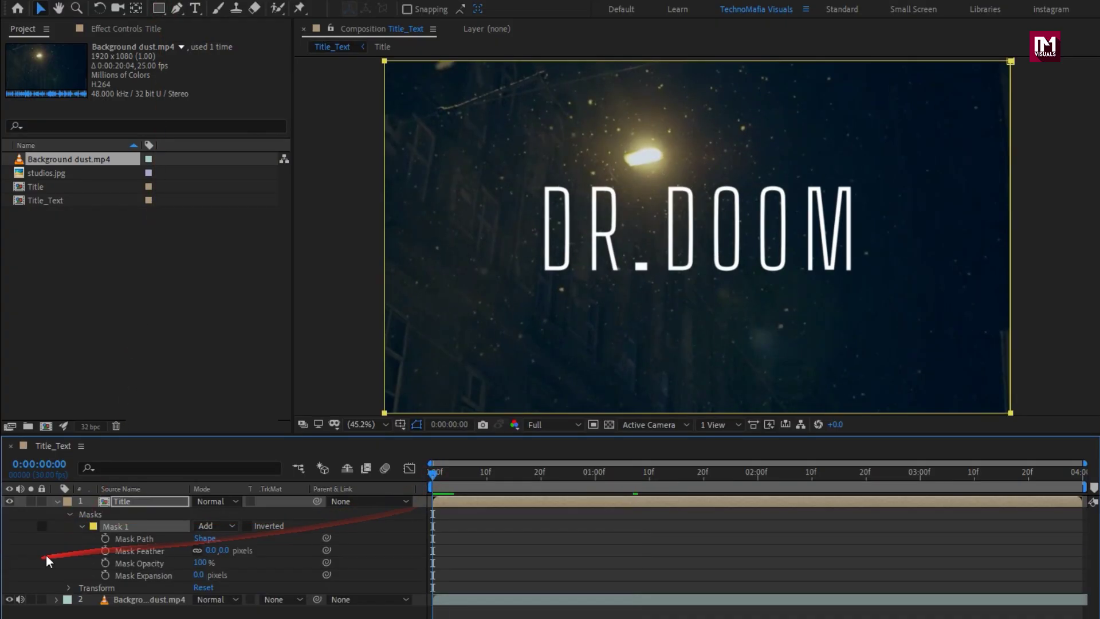
{"action": "left_click", "coordinate": [105, 538]}
{"action": "left_click_drag", "start_coordinate": [433, 473], "coordinate": [596, 480]}
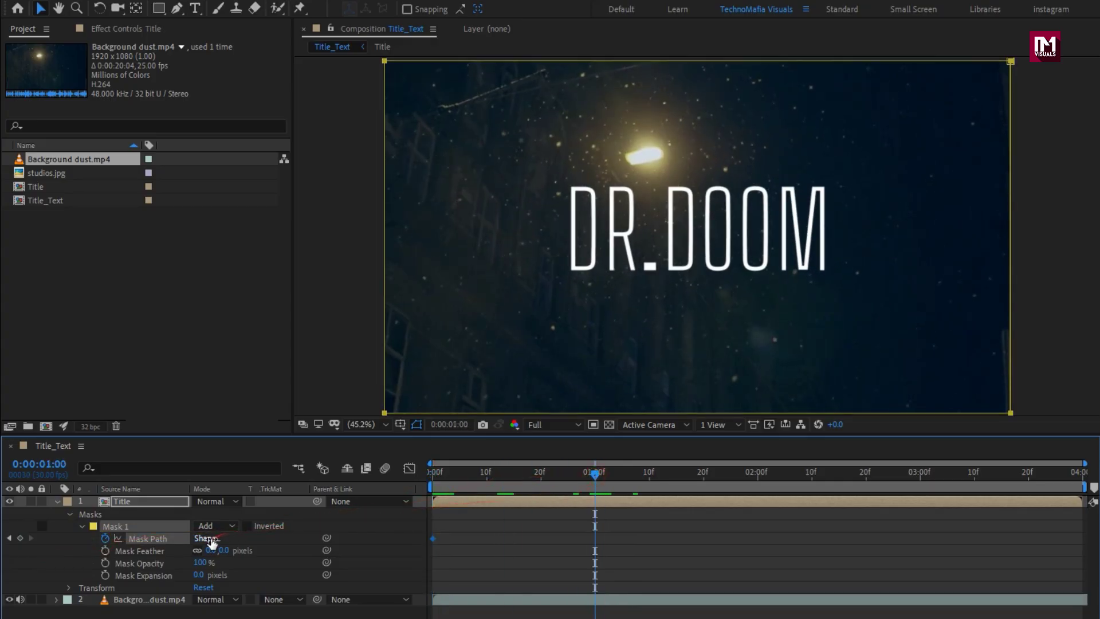
{"action": "left_click", "coordinate": [210, 540]}
{"action": "left_click", "coordinate": [573, 285]}
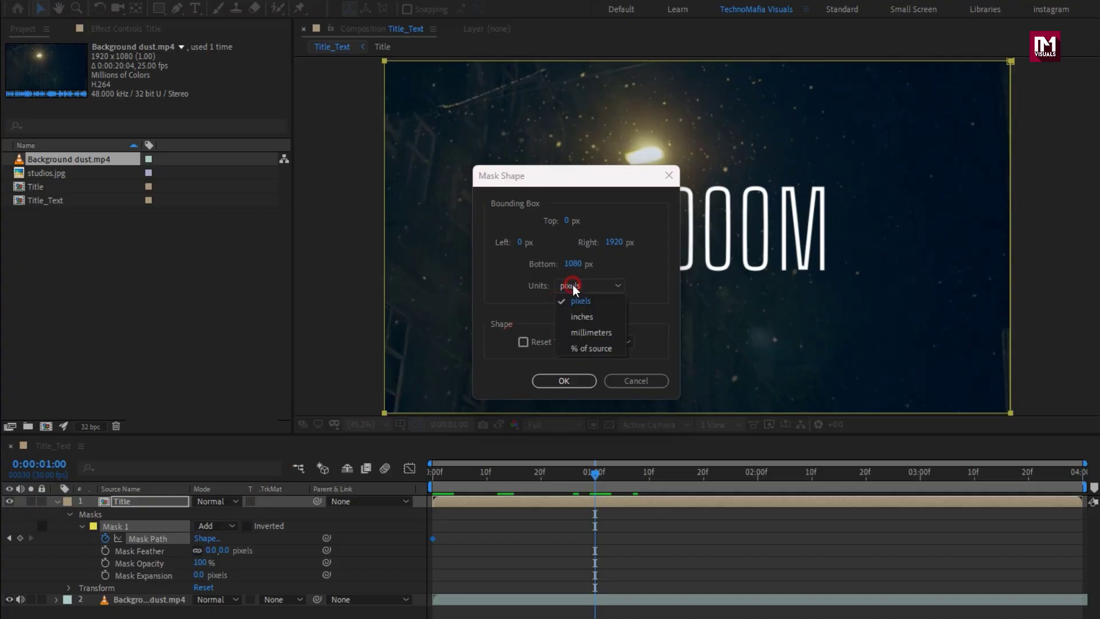
{"action": "left_click", "coordinate": [590, 349]}
{"action": "left_click", "coordinate": [520, 241]}
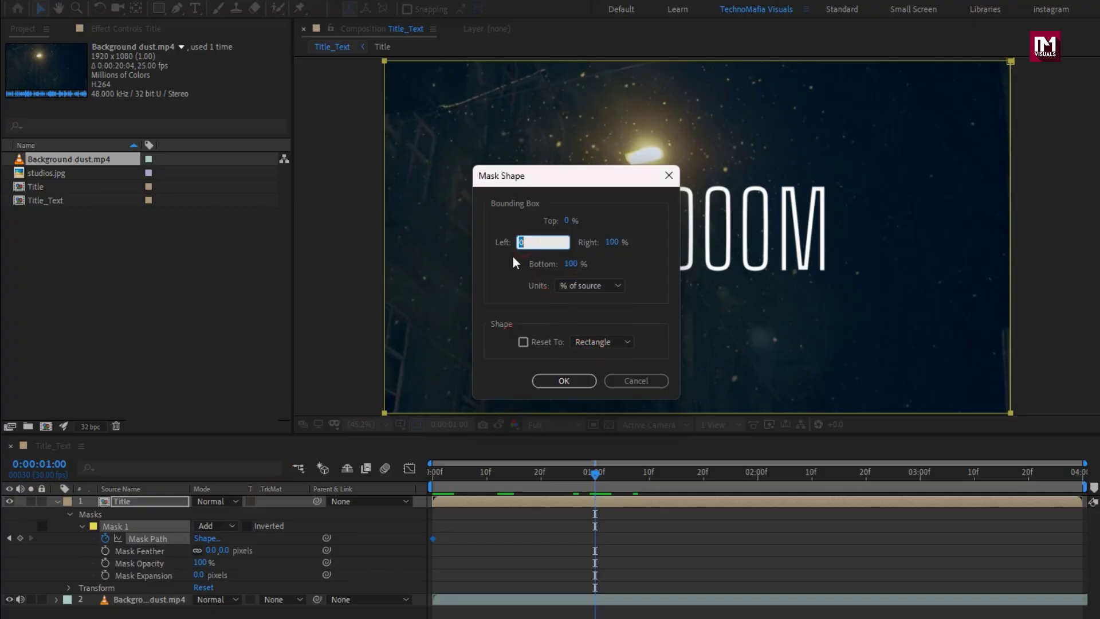
{"action": "left_click", "coordinate": [610, 243]}
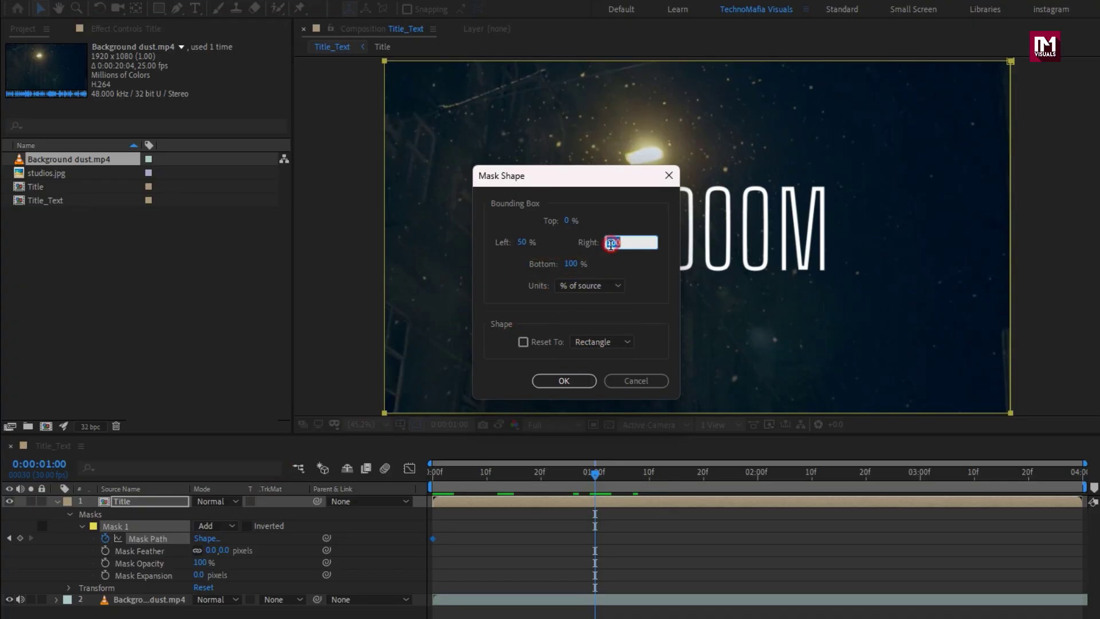
{"action": "left_click", "coordinate": [563, 381]}
Feather the mask by 300 pixels and set it to Inverted.
{"action": "left_click_drag", "start_coordinate": [571, 472], "coordinate": [538, 483]}
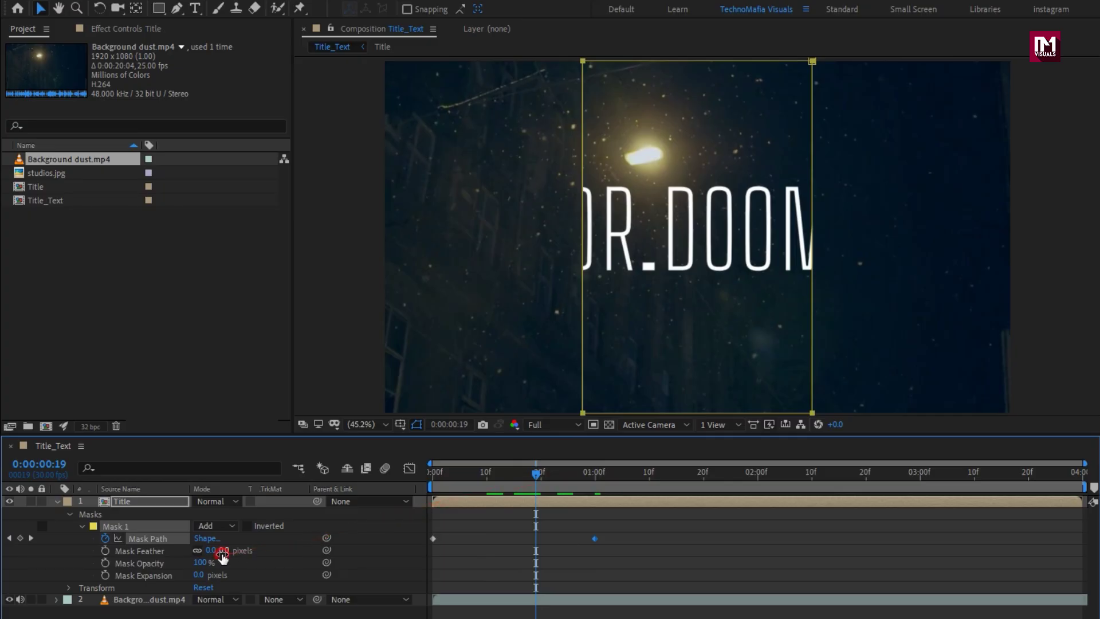
{"action": "type", "text": "300"}
{"action": "key", "text": "Return"}
{"action": "left_click_drag", "start_coordinate": [514, 477], "coordinate": [665, 480]}
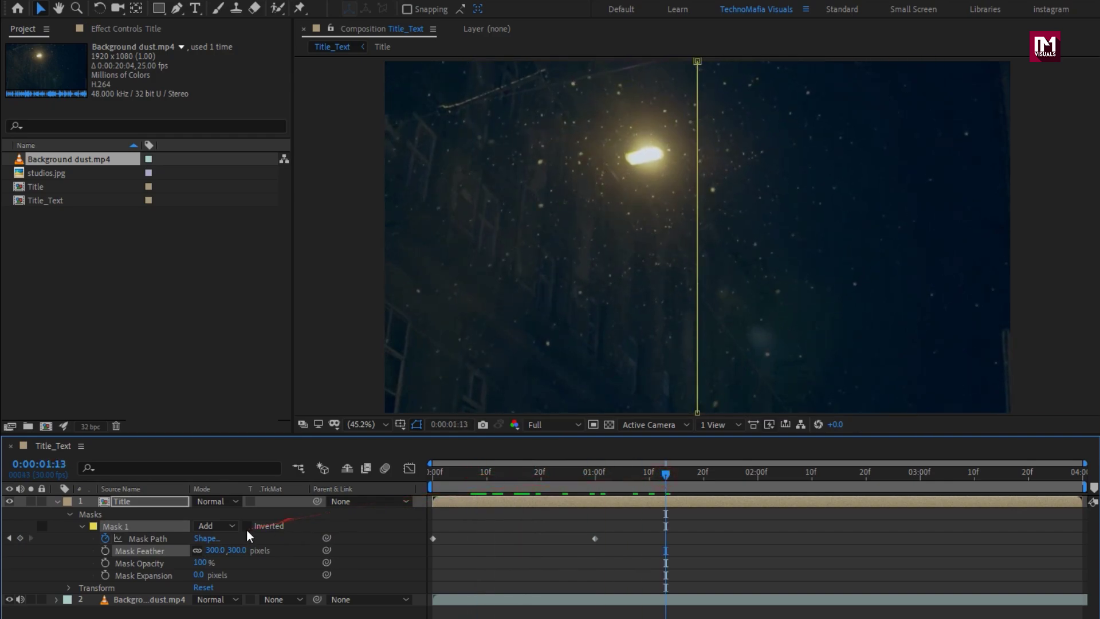
{"action": "left_click_drag", "start_coordinate": [486, 476], "coordinate": [578, 481]}
Apply the Fill effect to colour the Title layer red.
{"action": "left_click", "coordinate": [107, 502]}
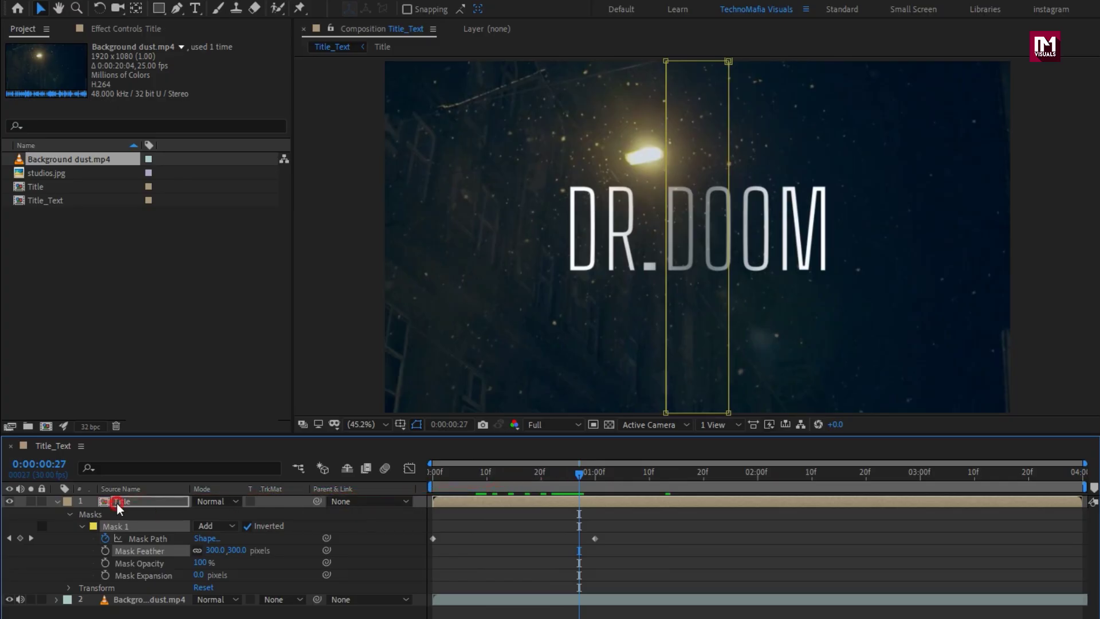
{"action": "left_click", "coordinate": [57, 501]}
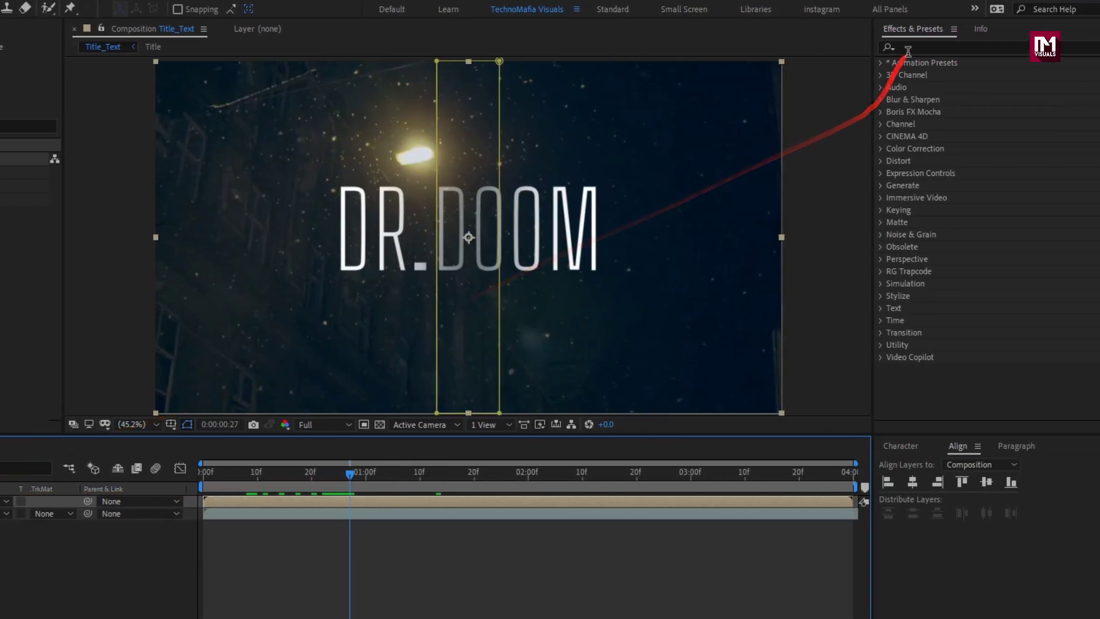
{"action": "left_click", "coordinate": [913, 48]}
{"action": "type", "text": "fill"}
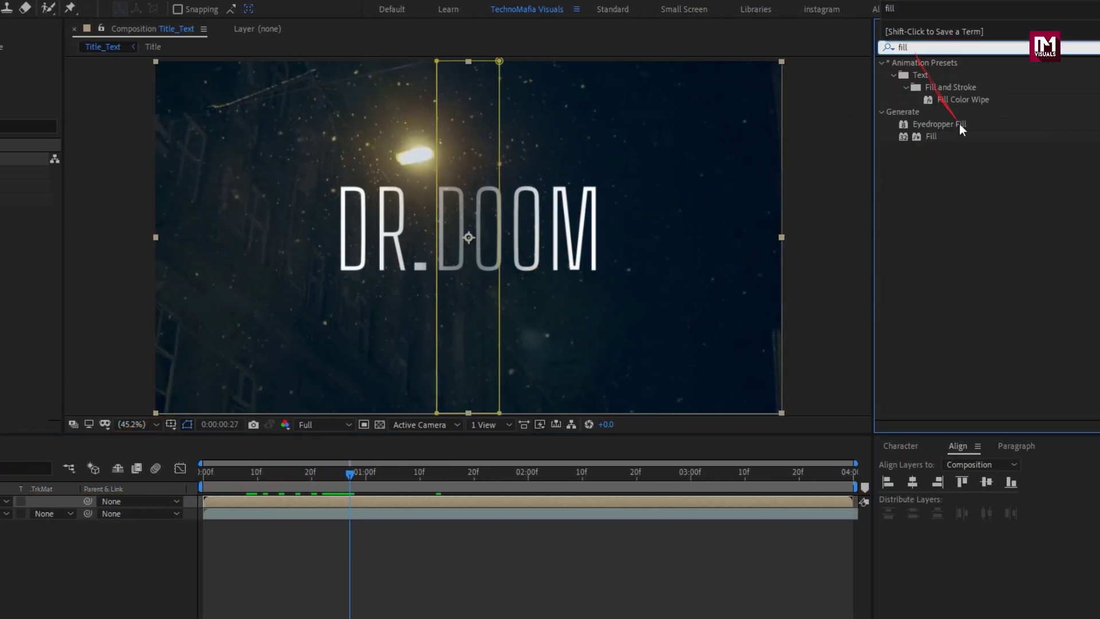
{"action": "double_click", "coordinate": [932, 137]}
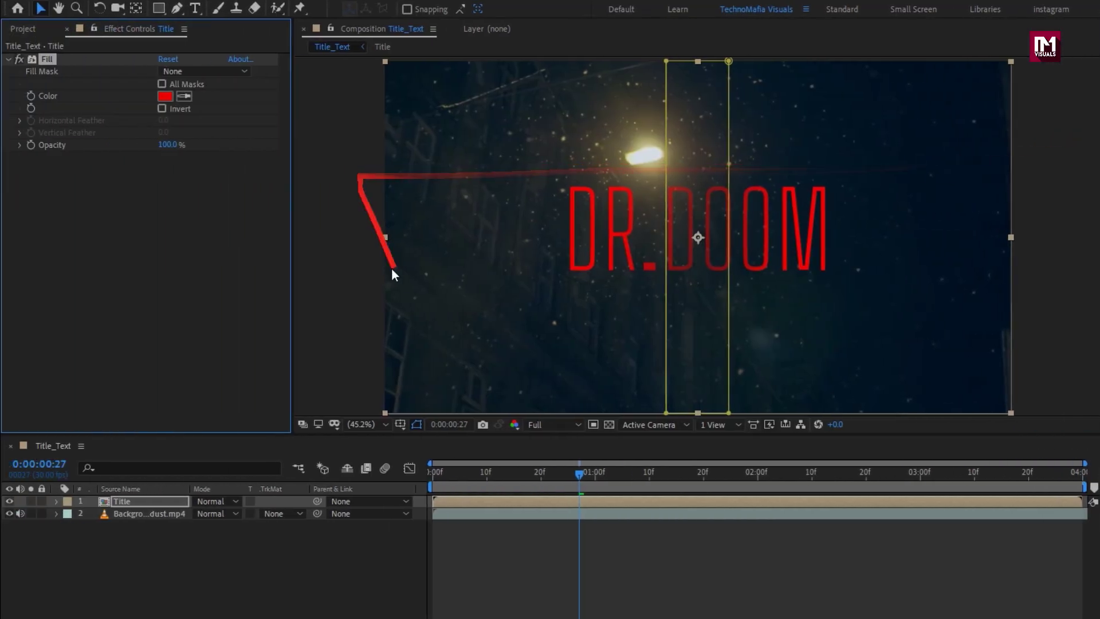
{"action": "left_click_drag", "start_coordinate": [589, 475], "coordinate": [724, 478]}
Duplicate the Title layer and select the lower copy.
{"action": "left_click", "coordinate": [157, 503]}
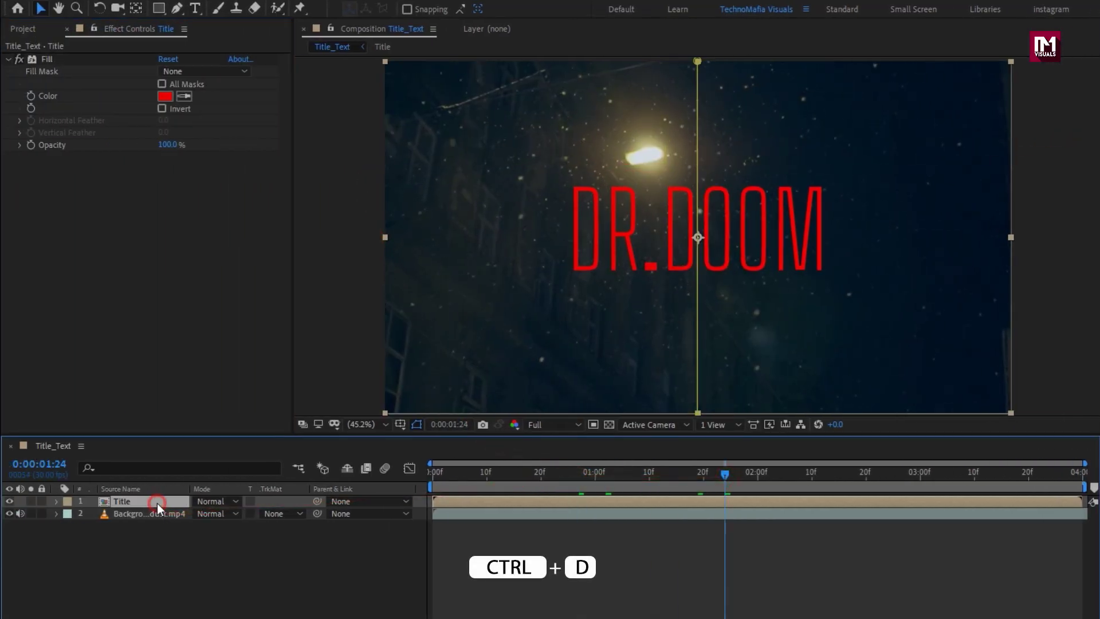
{"action": "key", "text": "ctrl+d"}
{"action": "left_click", "coordinate": [147, 510]}
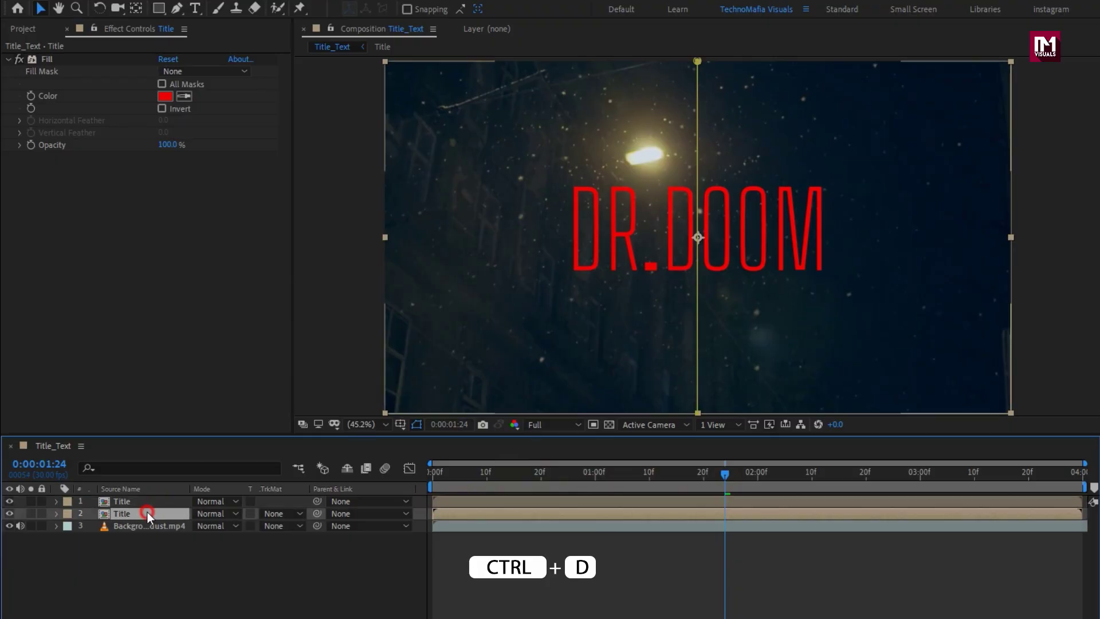
Give the copy a Fast Box Blur with Blur Radius 5 and 1 iteration.
{"action": "left_click", "coordinate": [1086, 47]}
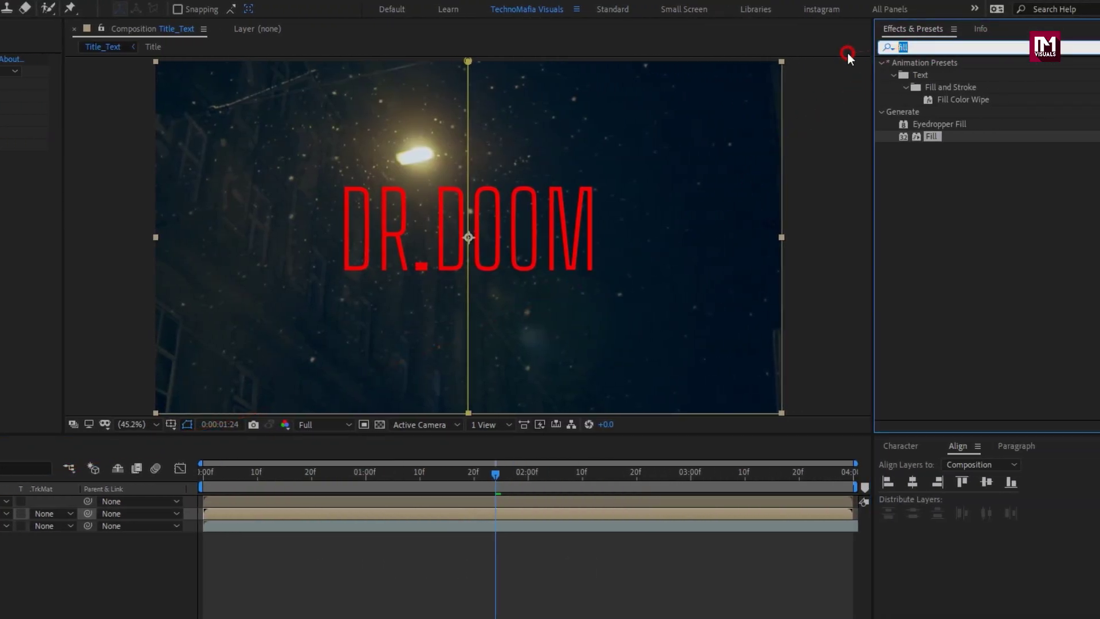
{"action": "type", "text": "fast"}
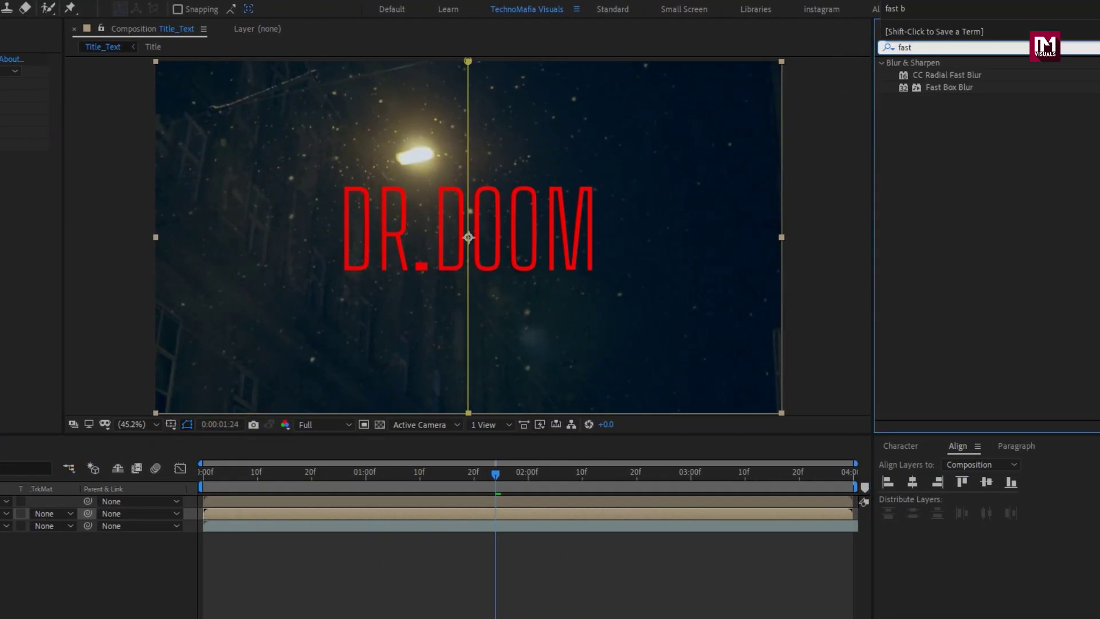
{"action": "double_click", "coordinate": [931, 87]}
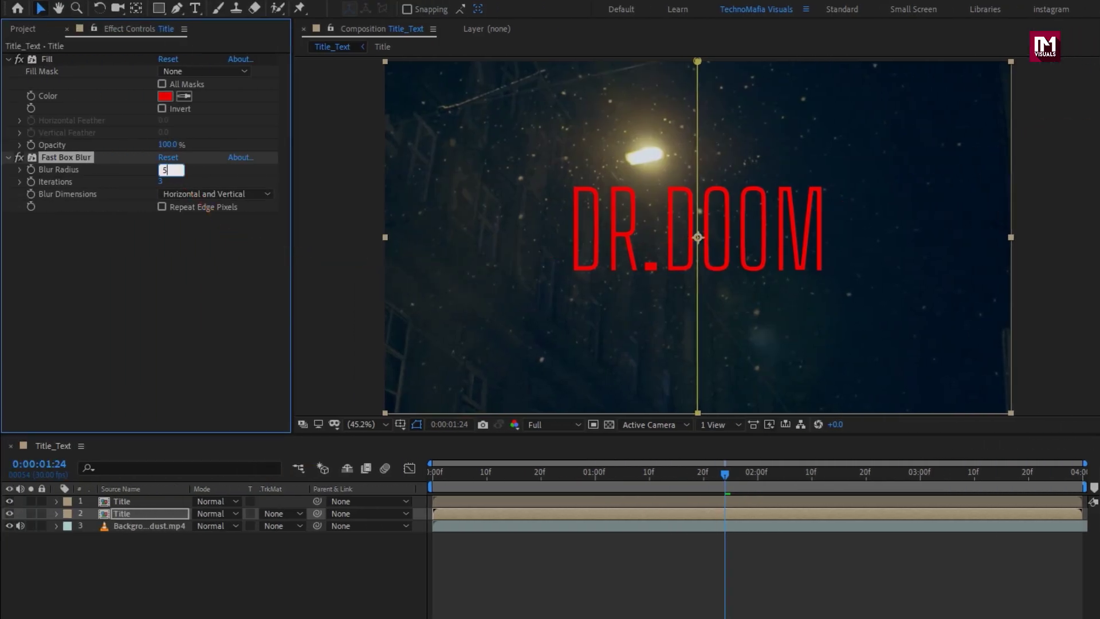
{"action": "type", "text": "5"}
{"action": "key", "text": "Return"}
{"action": "left_click", "coordinate": [159, 182]}
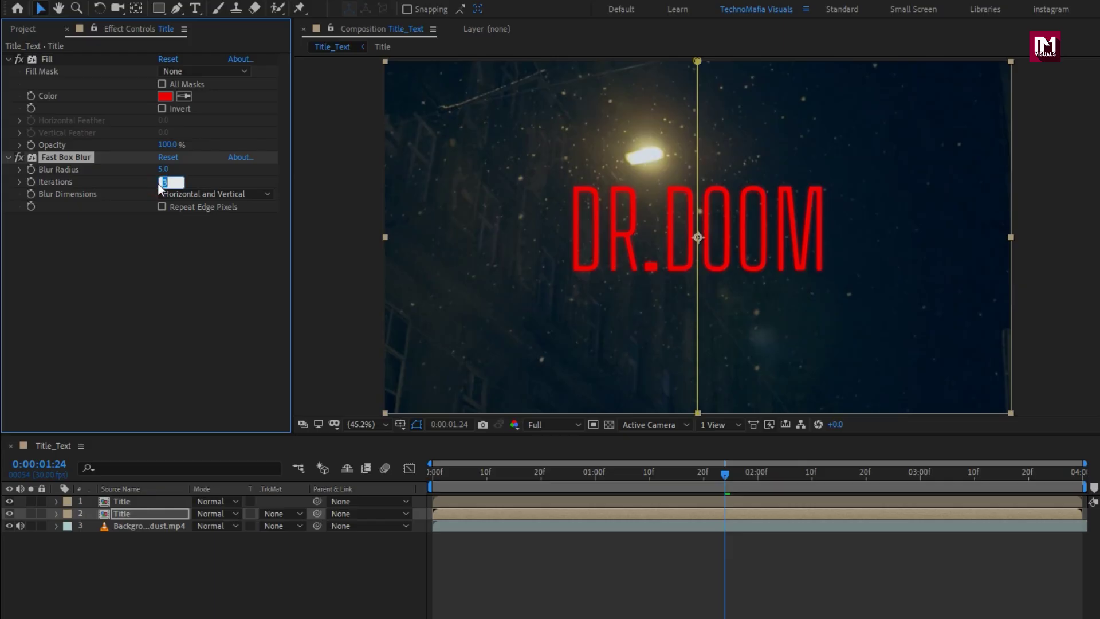
{"action": "type", "text": "1"}
{"action": "left_click", "coordinate": [246, 558]}
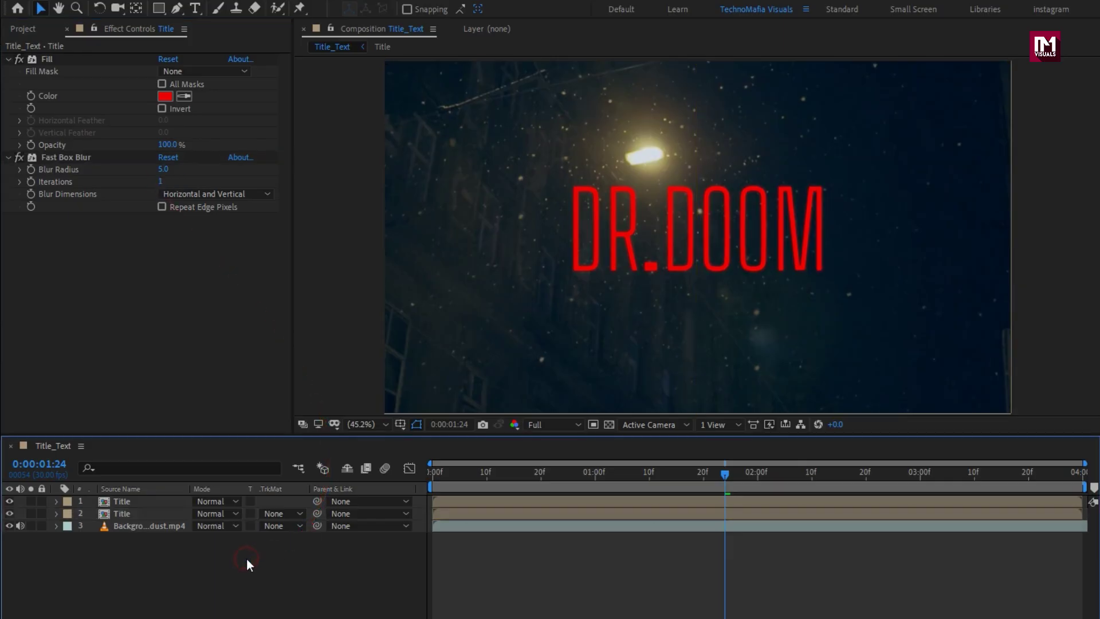
Add 'MARVEL STUDIOS PRESENT' above the title in Regular 30 px, centred horizontally.
{"action": "left_click", "coordinate": [197, 9]}
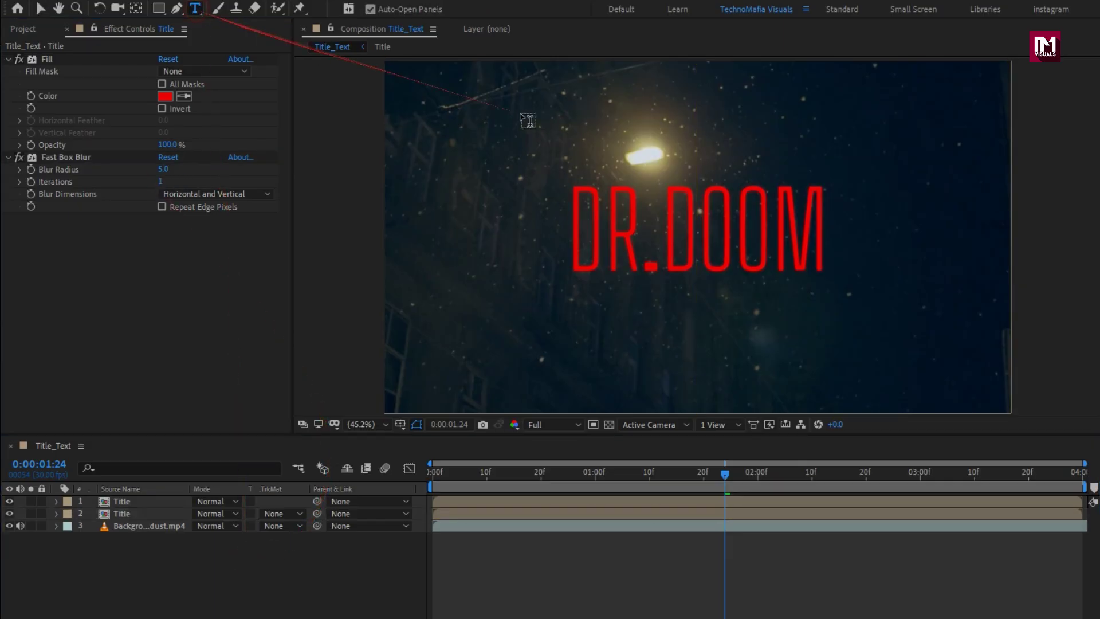
{"action": "left_click", "coordinate": [613, 169]}
{"action": "type", "text": "MARVEL STUDIOS"}
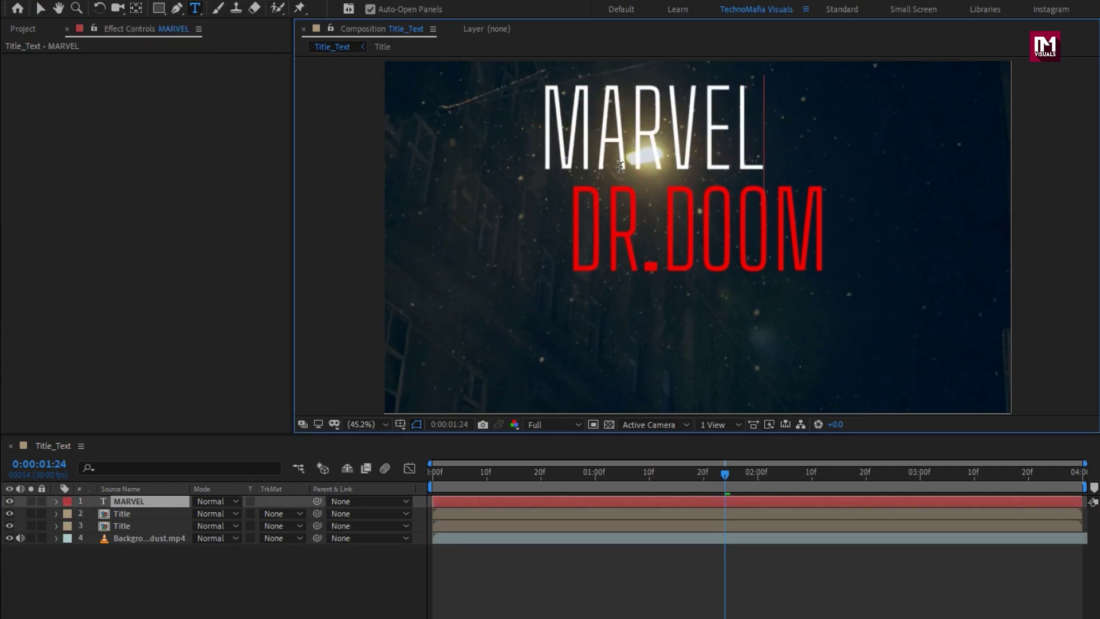
{"action": "type", "text": " PRESENT"}
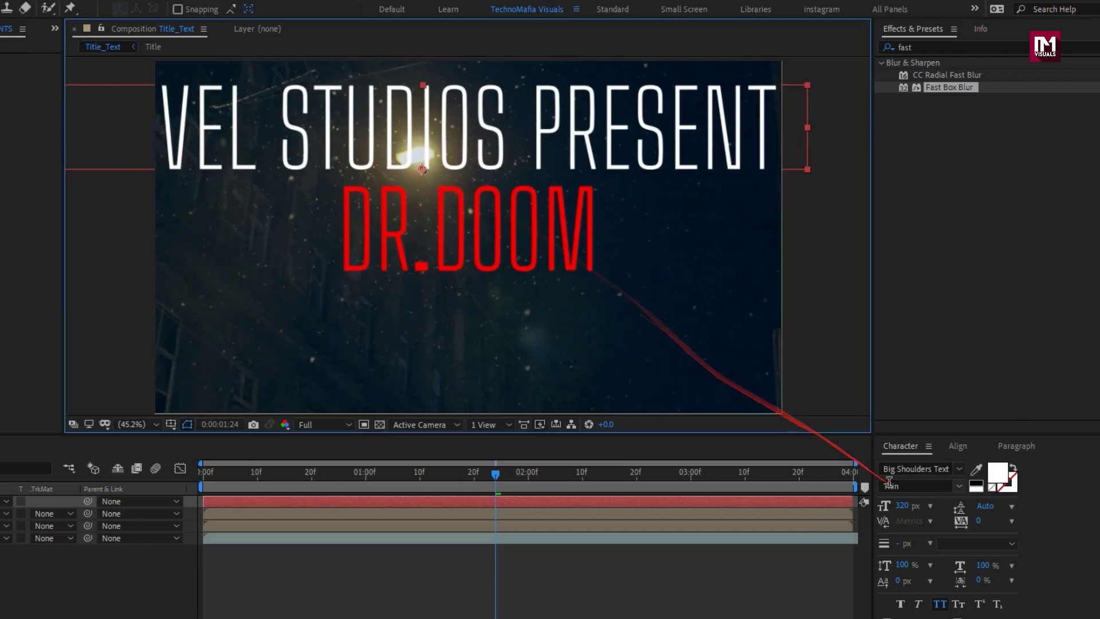
{"action": "left_click", "coordinate": [959, 486]}
{"action": "left_click", "coordinate": [937, 527]}
{"action": "left_click", "coordinate": [902, 505]}
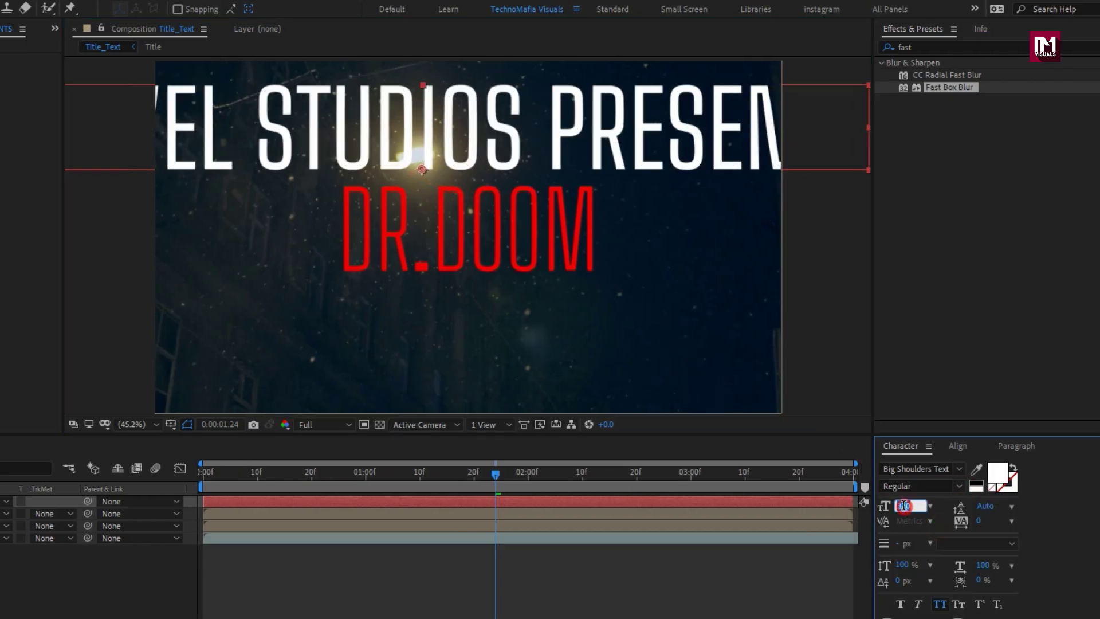
{"action": "type", "text": "30"}
{"action": "key", "text": "Return"}
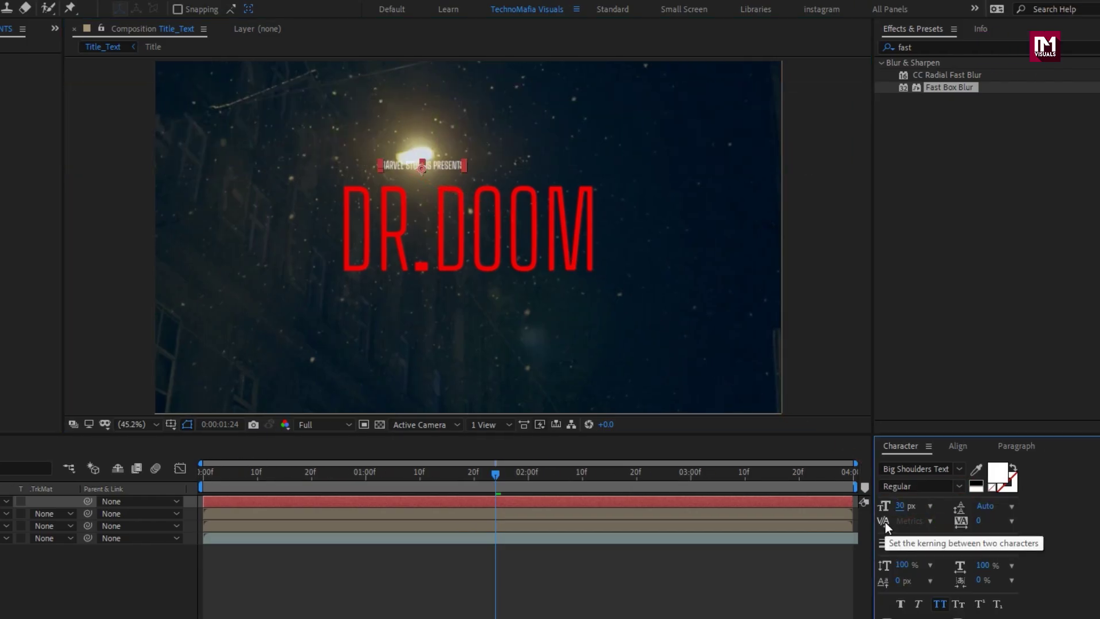
{"action": "left_click", "coordinate": [957, 446]}
{"action": "left_click", "coordinate": [917, 483]}
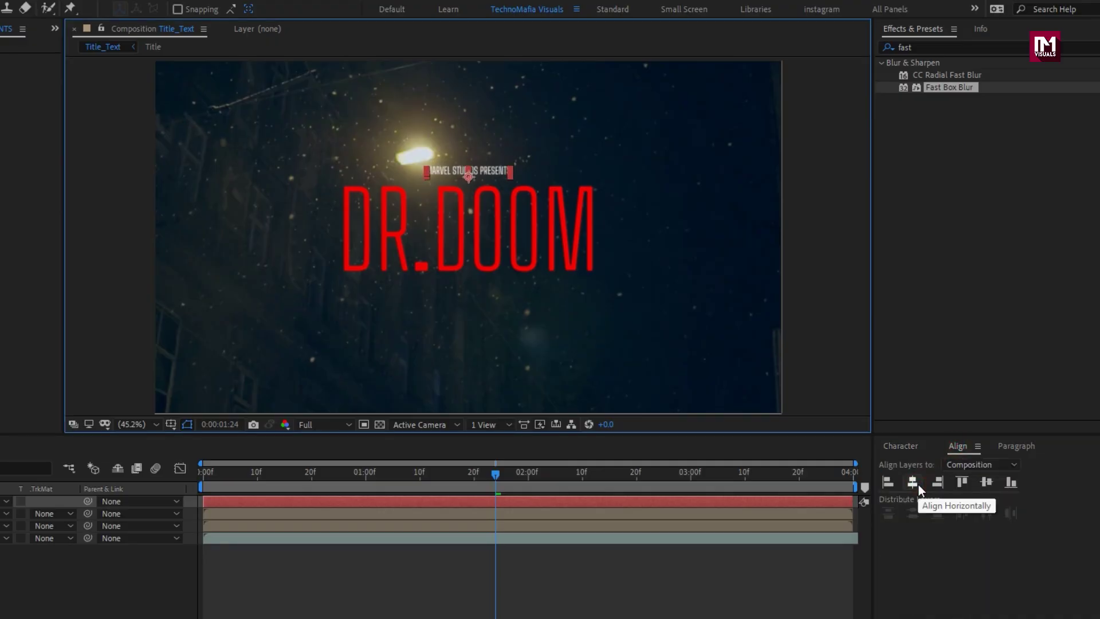
Keyframe the subtext's opacity from 0% at 0:00 to 100% at 1:00, then slide the layer later.
{"action": "key", "text": "t"}
{"action": "left_click", "coordinate": [174, 501]}
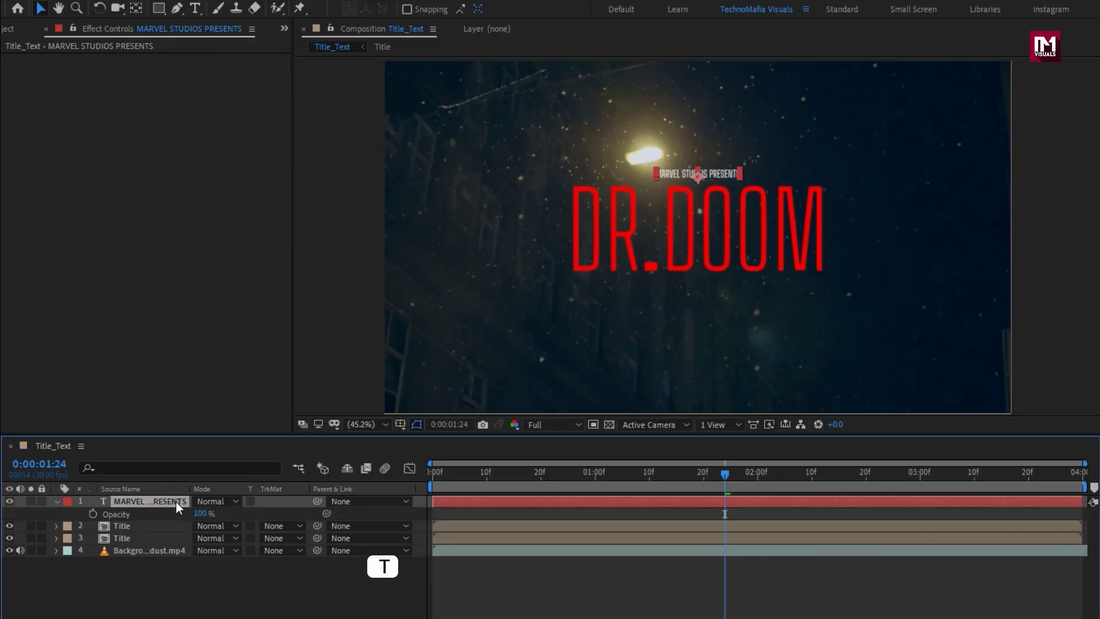
{"action": "left_click_drag", "start_coordinate": [530, 477], "coordinate": [595, 471]}
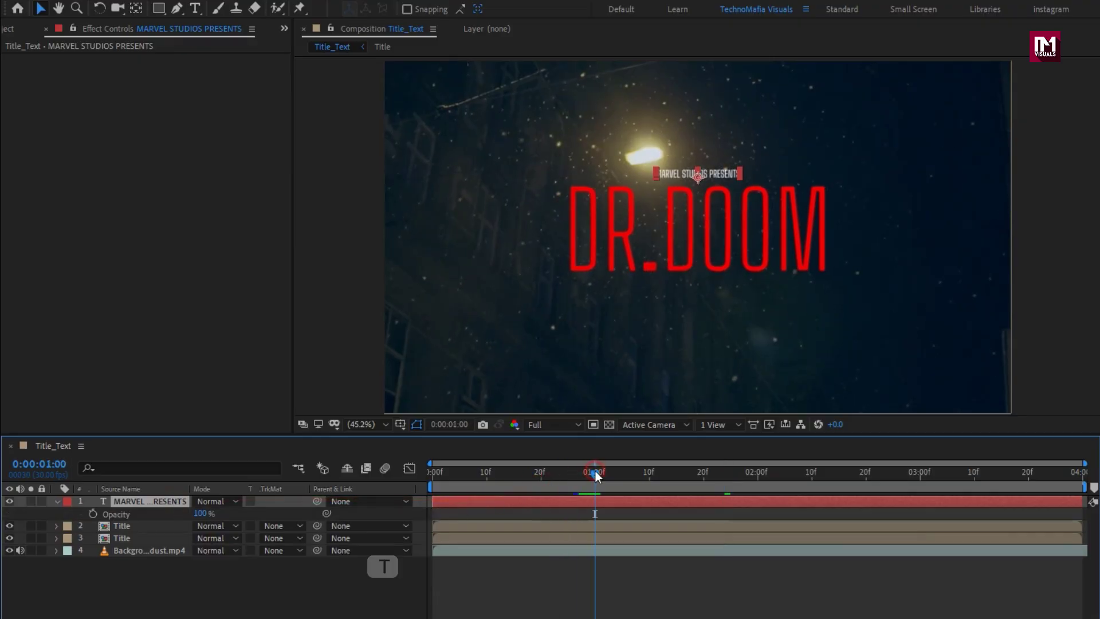
{"action": "left_click", "coordinate": [95, 511]}
{"action": "left_click", "coordinate": [432, 473]}
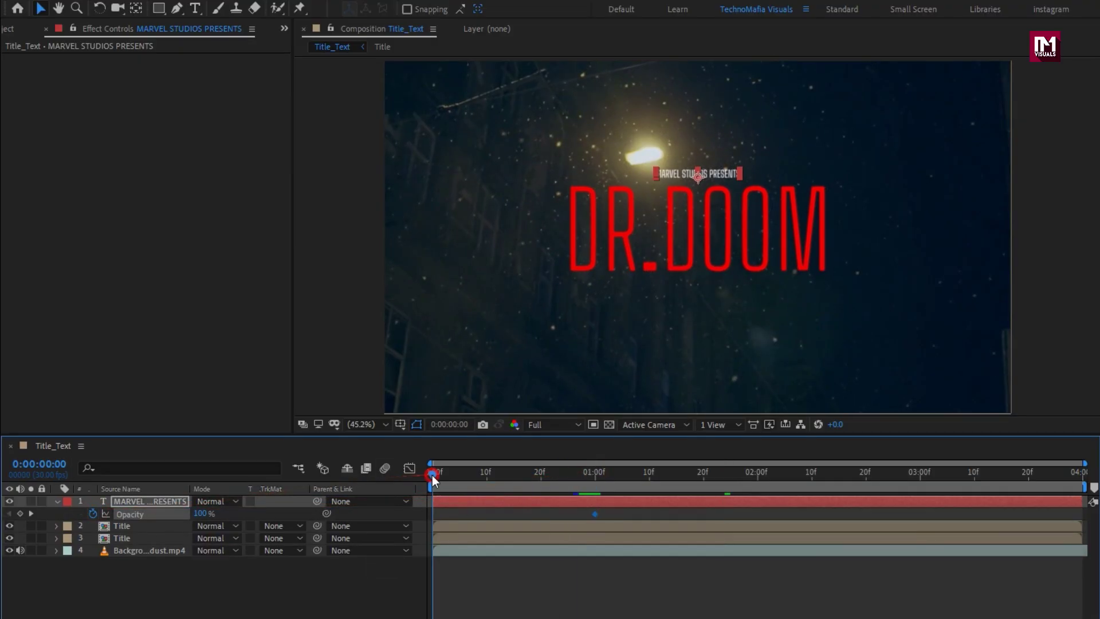
{"action": "left_click_drag", "start_coordinate": [198, 519], "coordinate": [140, 517]}
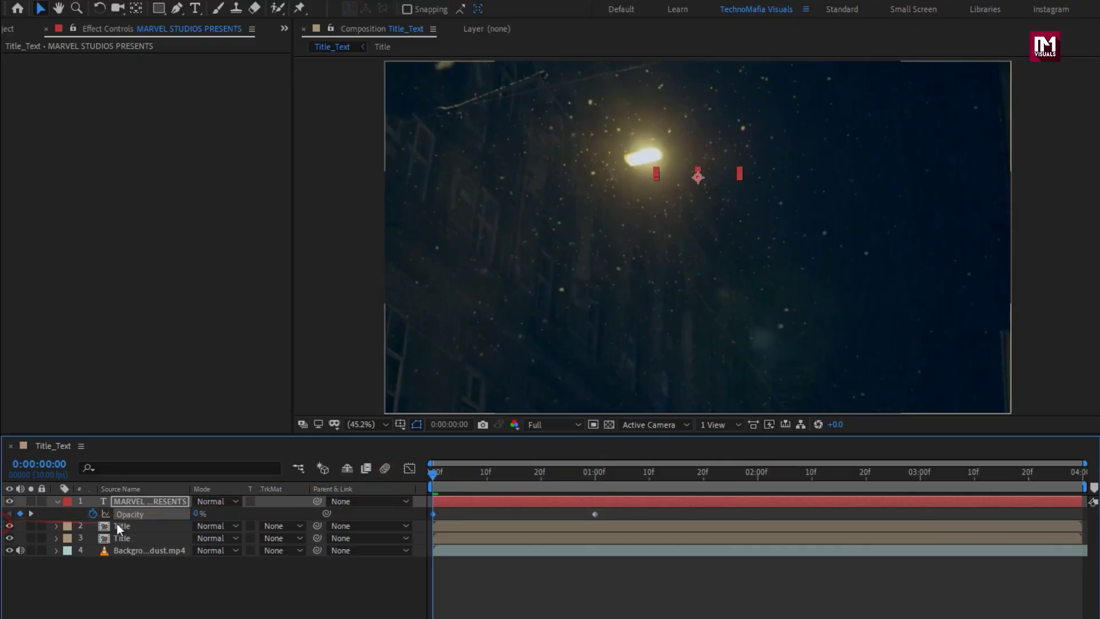
{"action": "left_click_drag", "start_coordinate": [499, 480], "coordinate": [595, 475]}
{"action": "left_click_drag", "start_coordinate": [490, 503], "coordinate": [737, 481]}
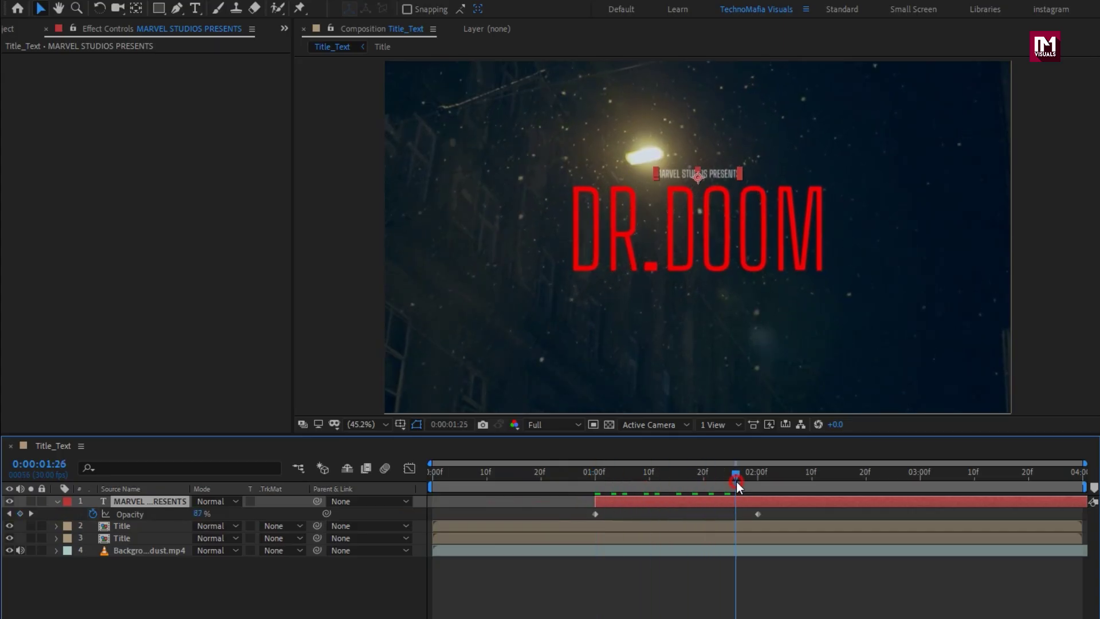
{"action": "left_click", "coordinate": [57, 502]}
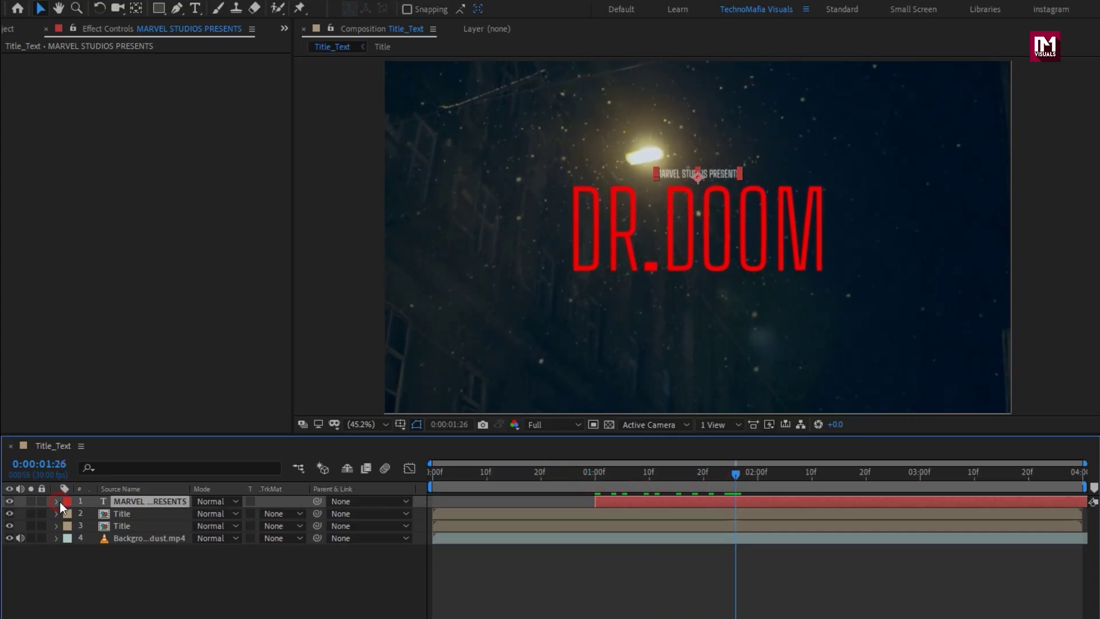
Add 'WILL return to theathers on december 18' below the title, centred horizontally and nudged up.
{"action": "left_click", "coordinate": [195, 8]}
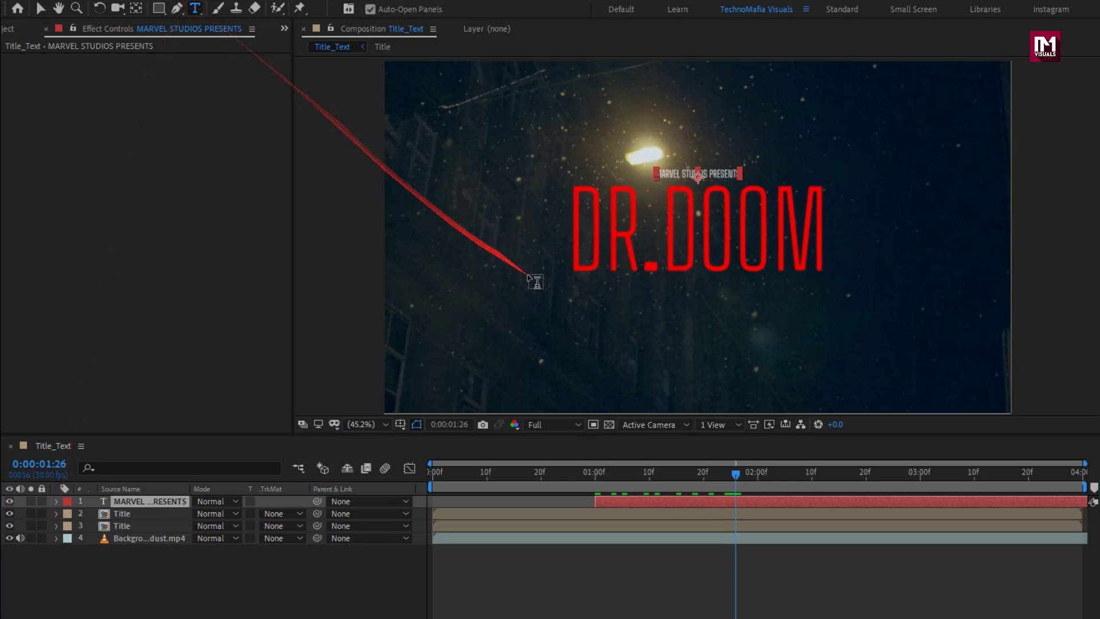
{"action": "left_click", "coordinate": [606, 297]}
{"action": "type", "text": "WILL return"}
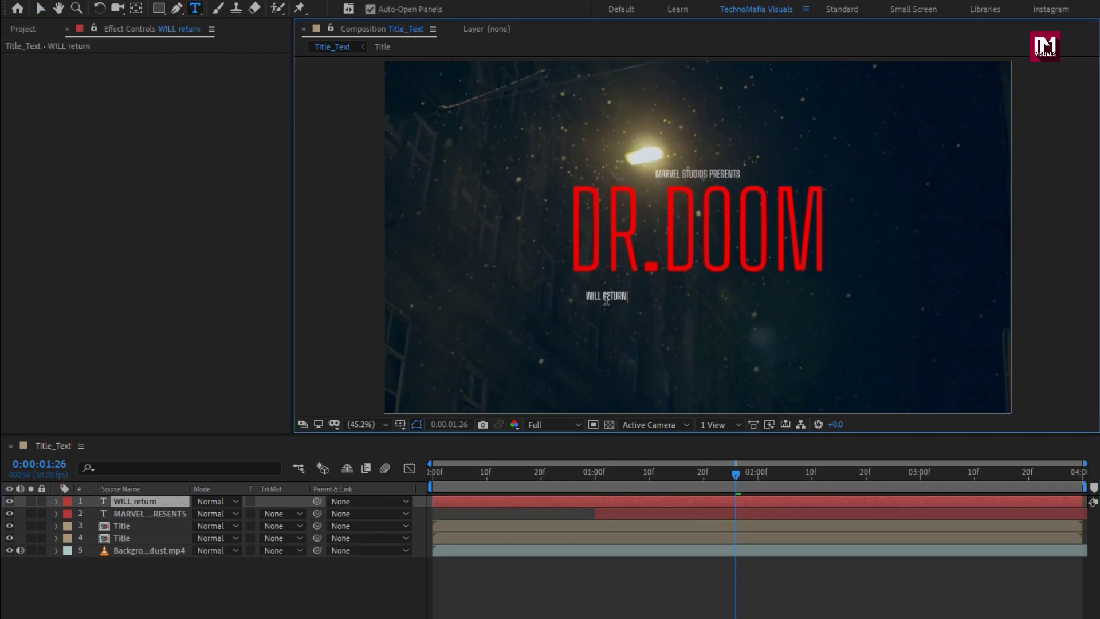
{"action": "type", "text": " to theathers on decemb"}
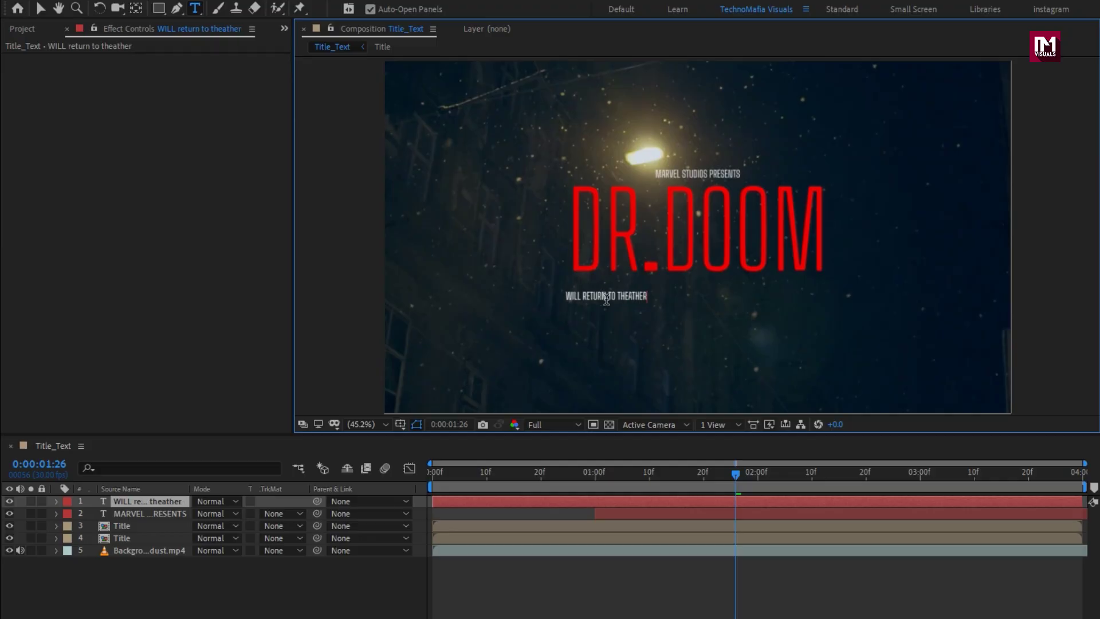
{"action": "type", "text": "er 18"}
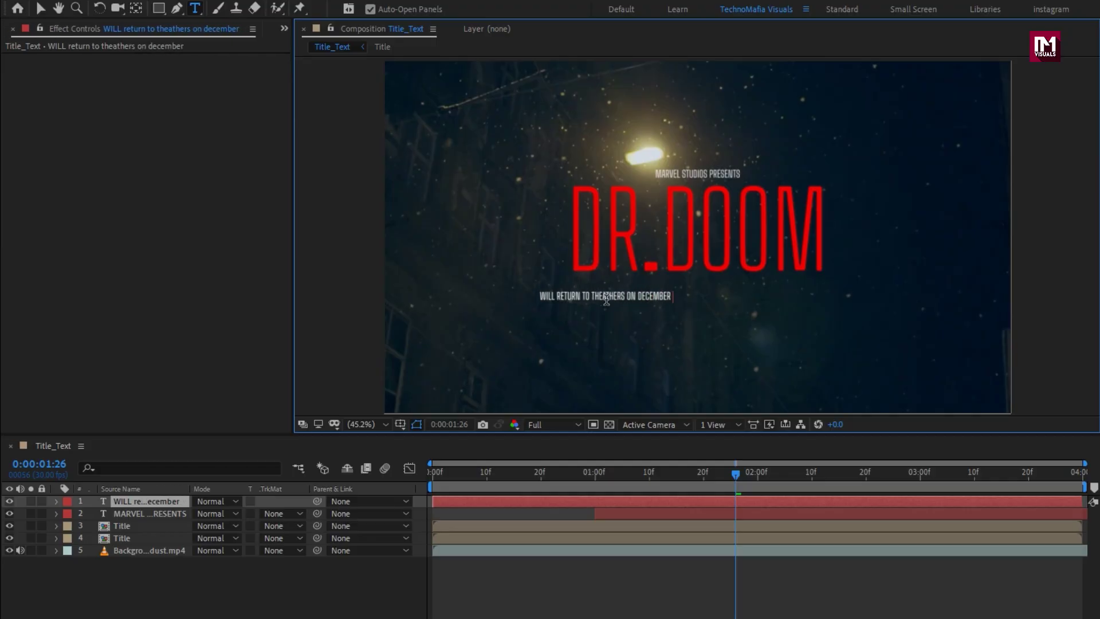
{"action": "key", "text": "Escape"}
{"action": "left_click", "coordinate": [957, 446]}
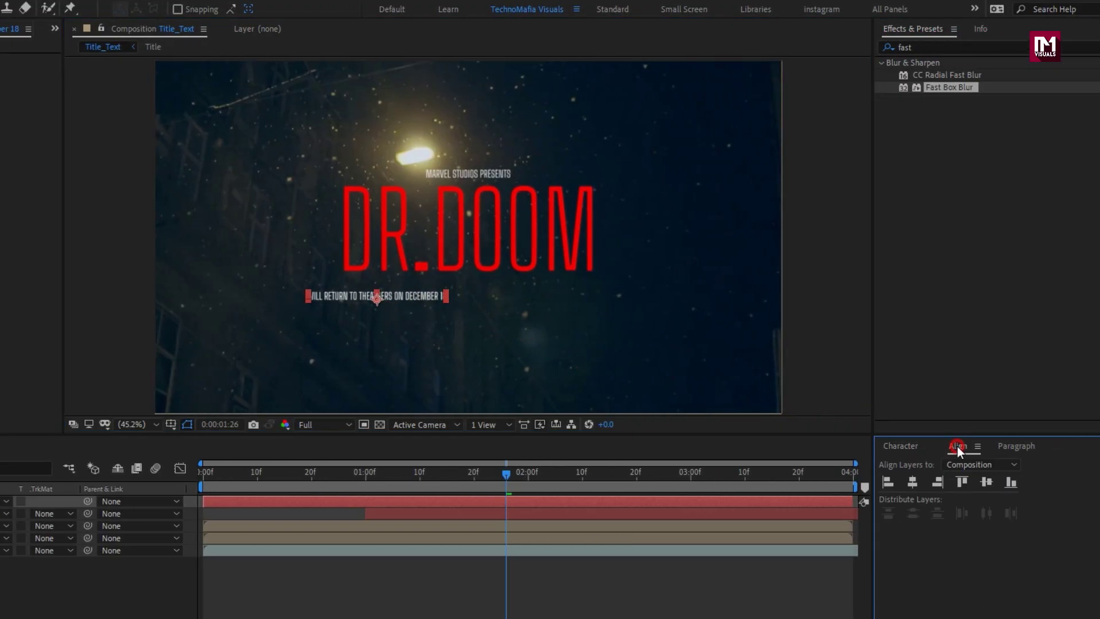
{"action": "left_click", "coordinate": [912, 481]}
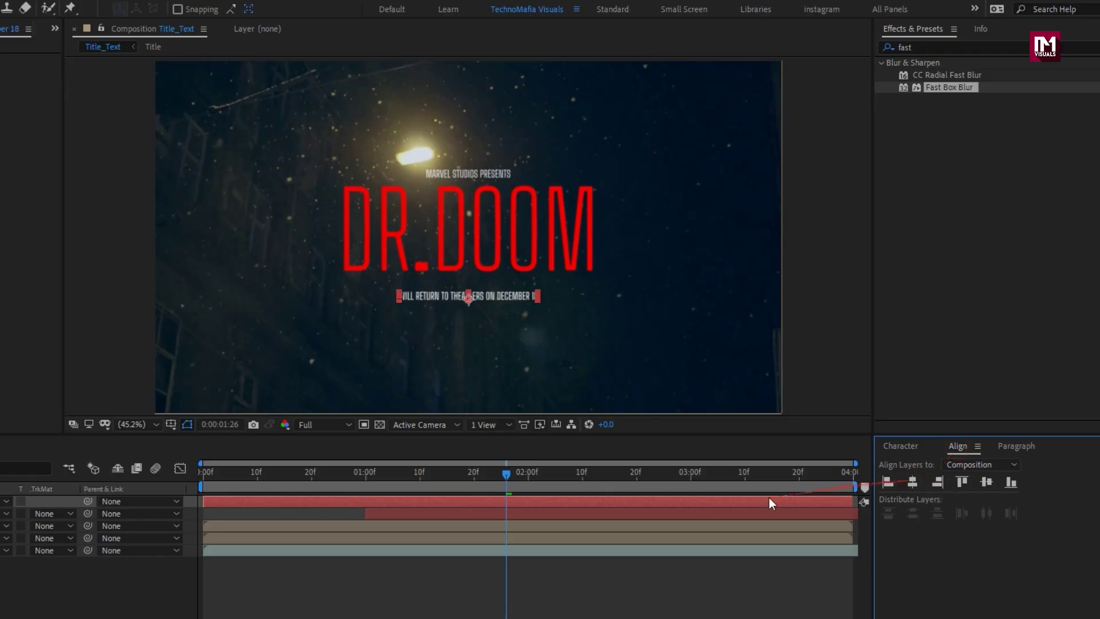
{"action": "key", "text": "shift+Up"}
{"action": "key", "text": "shift+Up"}
{"action": "key", "text": "shift+Up"}
{"action": "key", "text": "shift+Up"}
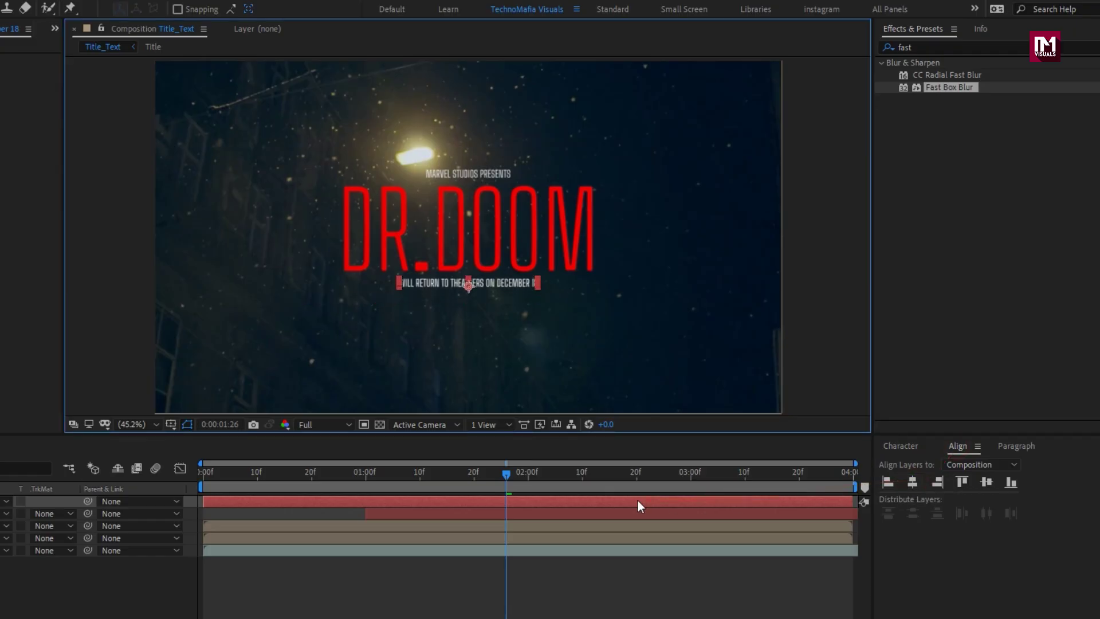
{"action": "key", "text": "t"}
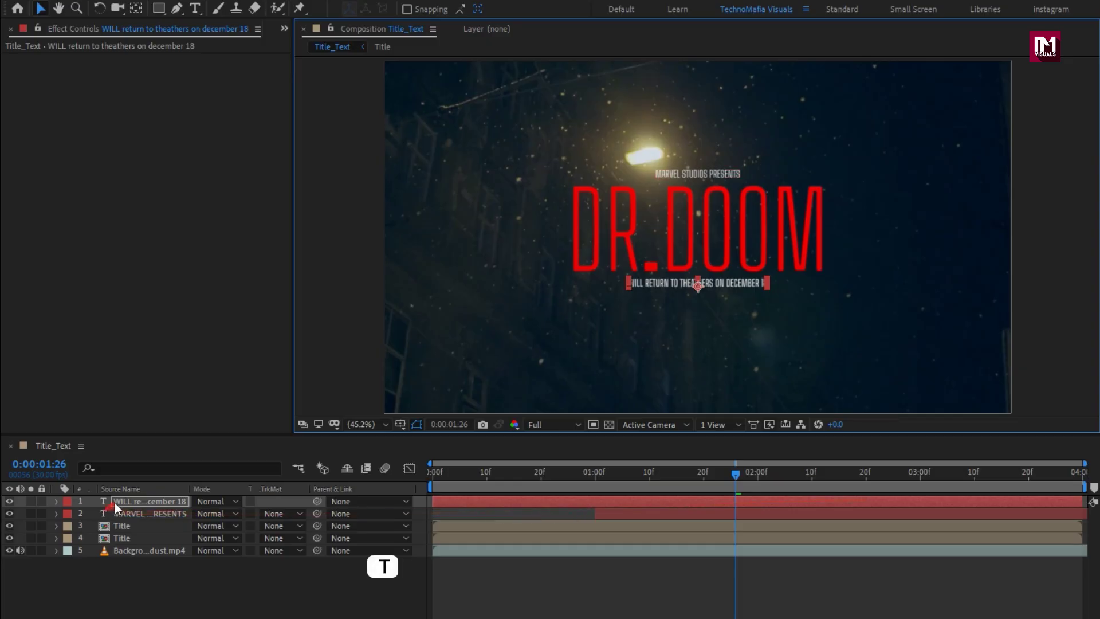
Keyframe the subtitle's opacity from 0% to 100% and shift the layer to start at 01:08.
{"action": "left_click_drag", "start_coordinate": [582, 473], "coordinate": [593, 470]}
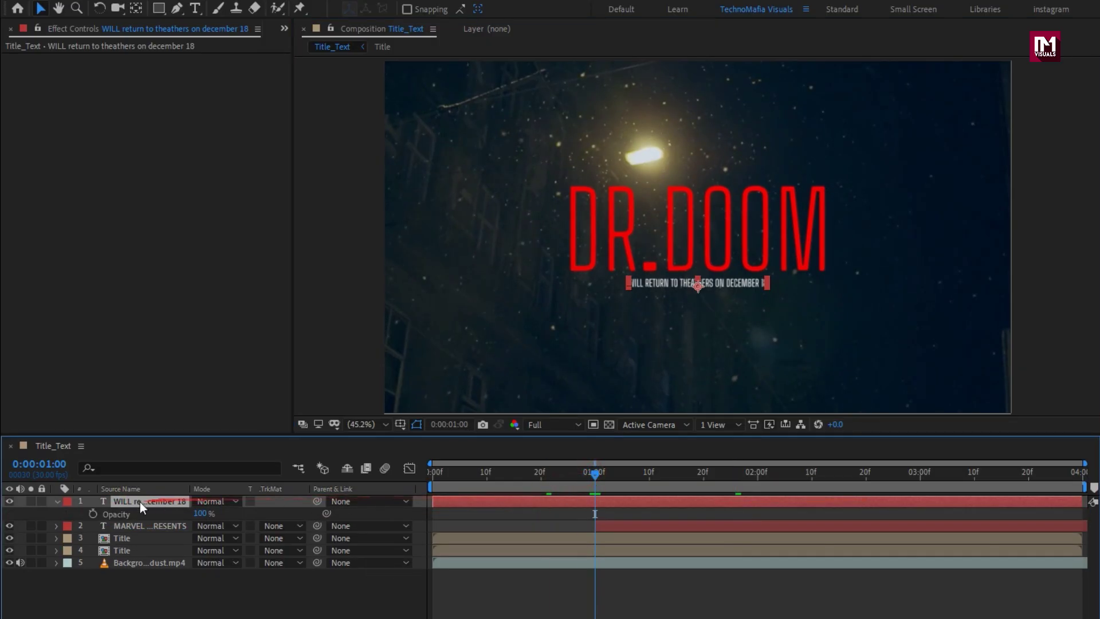
{"action": "left_click", "coordinate": [91, 514]}
{"action": "key", "text": "Home"}
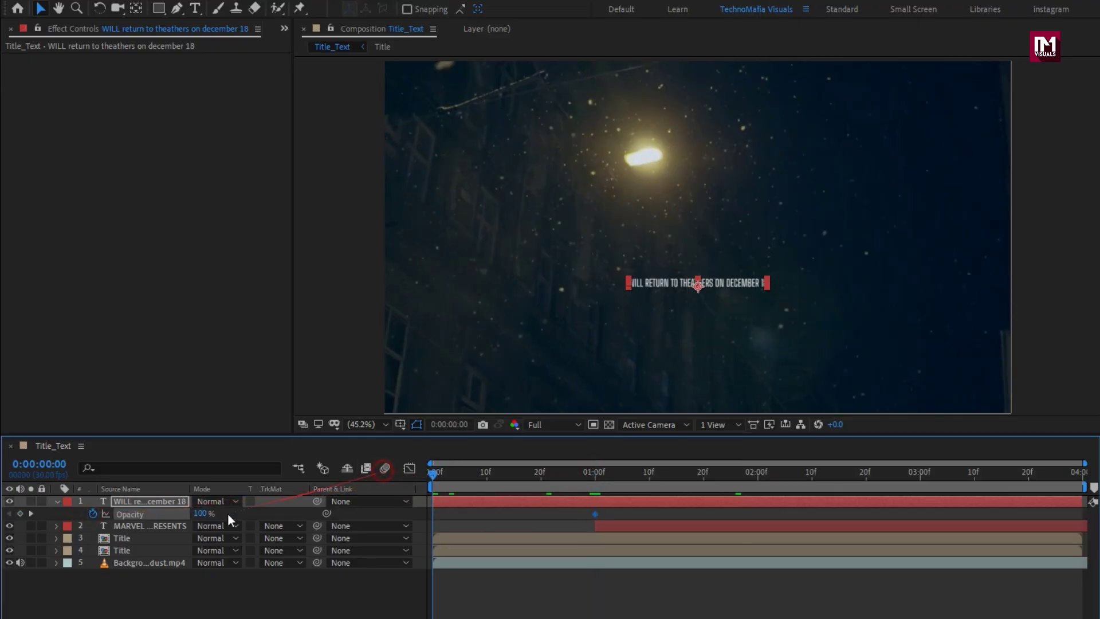
{"action": "left_click", "coordinate": [197, 513]}
{"action": "type", "text": "0"}
{"action": "key", "text": "Return"}
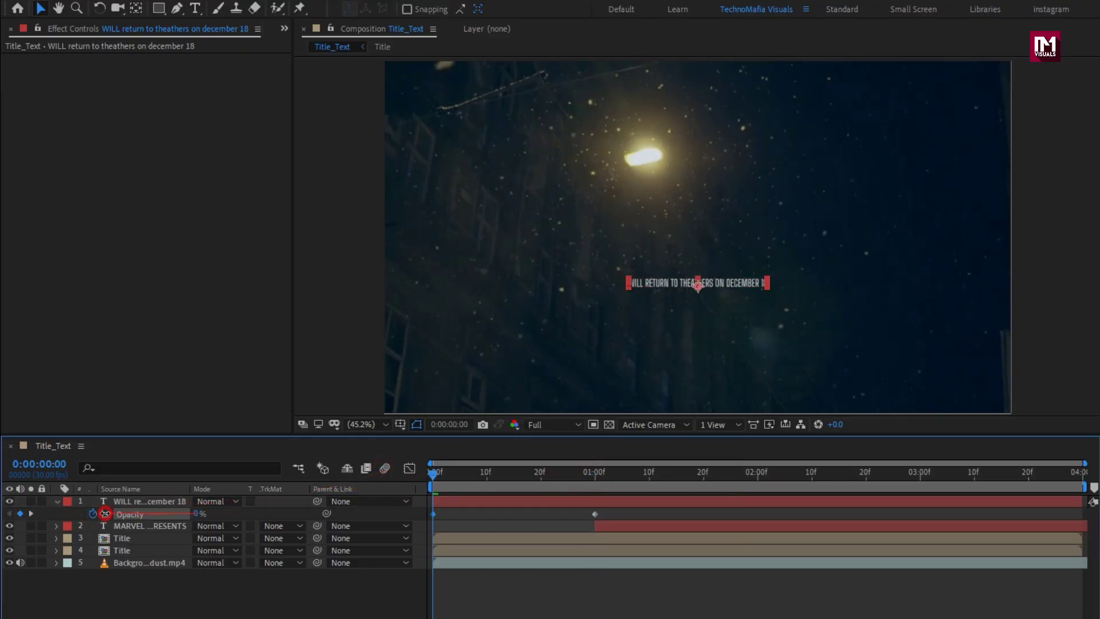
{"action": "left_click", "coordinate": [60, 515]}
{"action": "left_click_drag", "start_coordinate": [601, 481], "coordinate": [641, 483]}
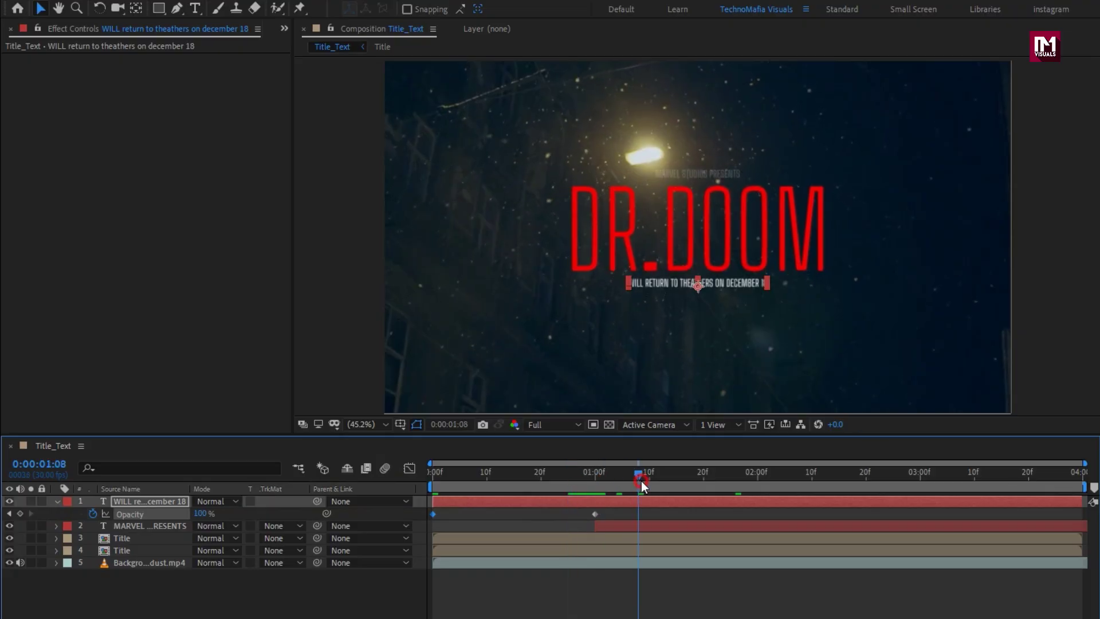
{"action": "left_click_drag", "start_coordinate": [496, 506], "coordinate": [702, 497]}
{"action": "left_click_drag", "start_coordinate": [637, 480], "coordinate": [813, 488]}
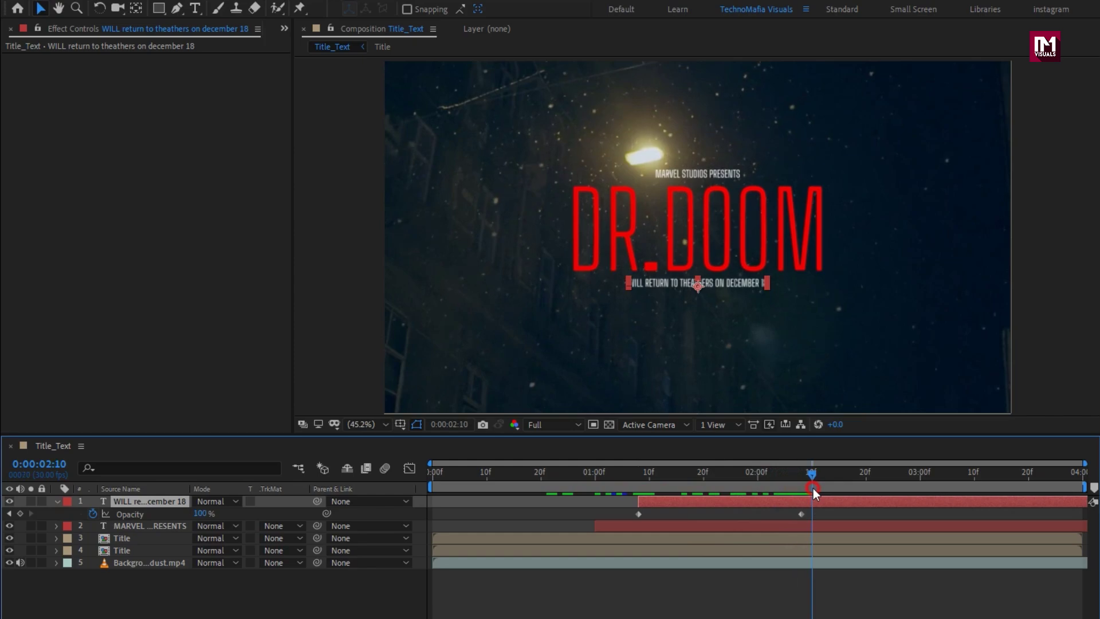
{"action": "left_click", "coordinate": [57, 502]}
{"action": "left_click", "coordinate": [178, 570]}
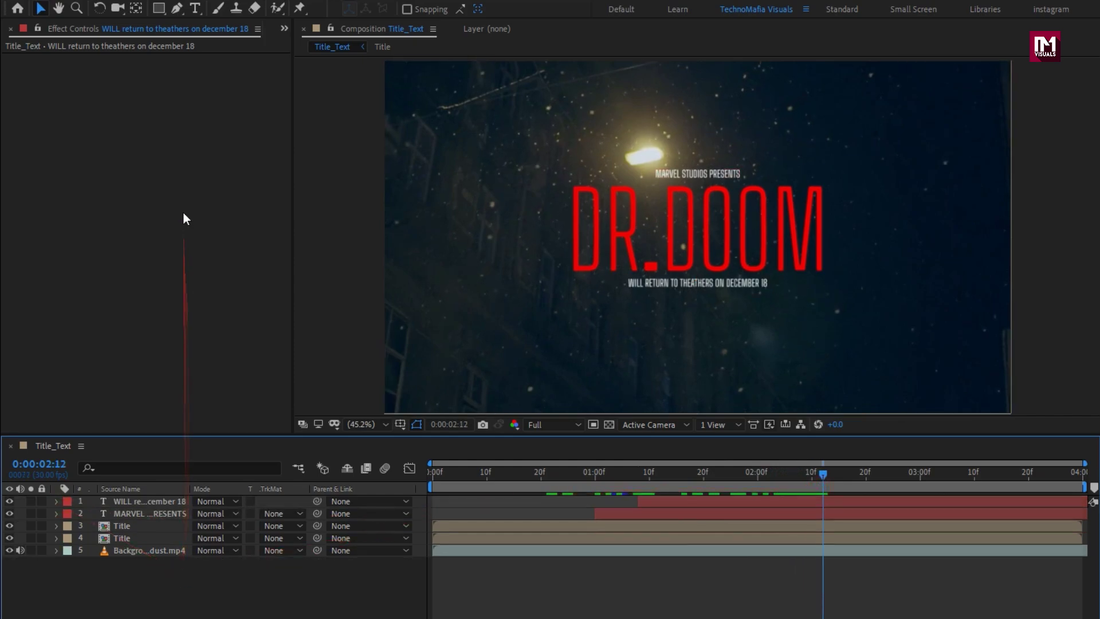
Draw a paragraph text box below the subtitle and paste in the cast list.
{"action": "left_click", "coordinate": [195, 9]}
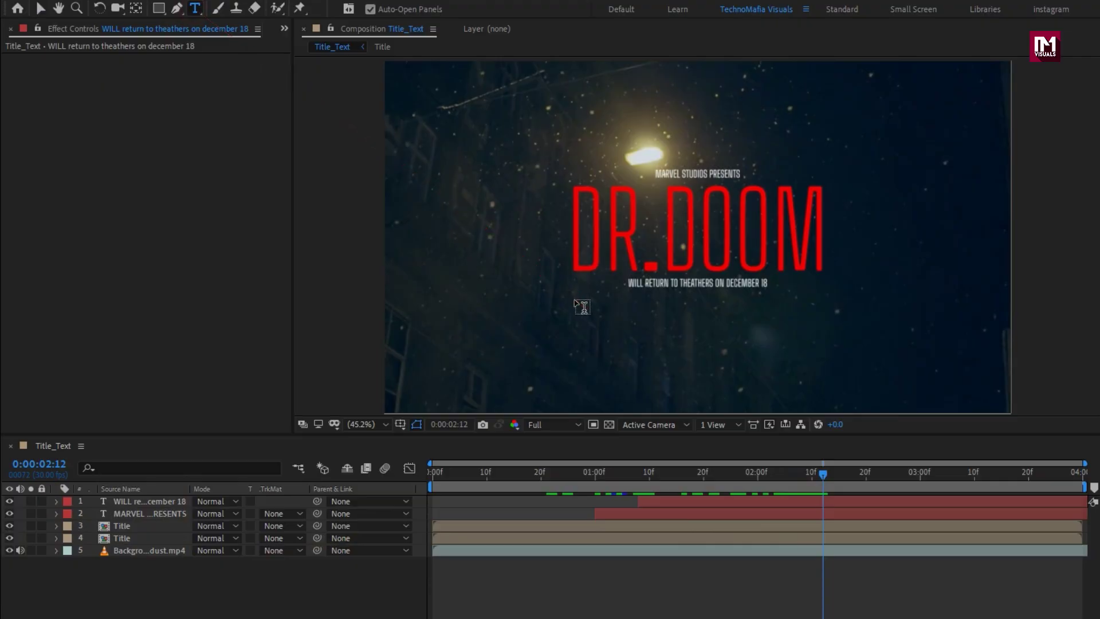
{"action": "left_click_drag", "start_coordinate": [575, 296], "coordinate": [818, 373]}
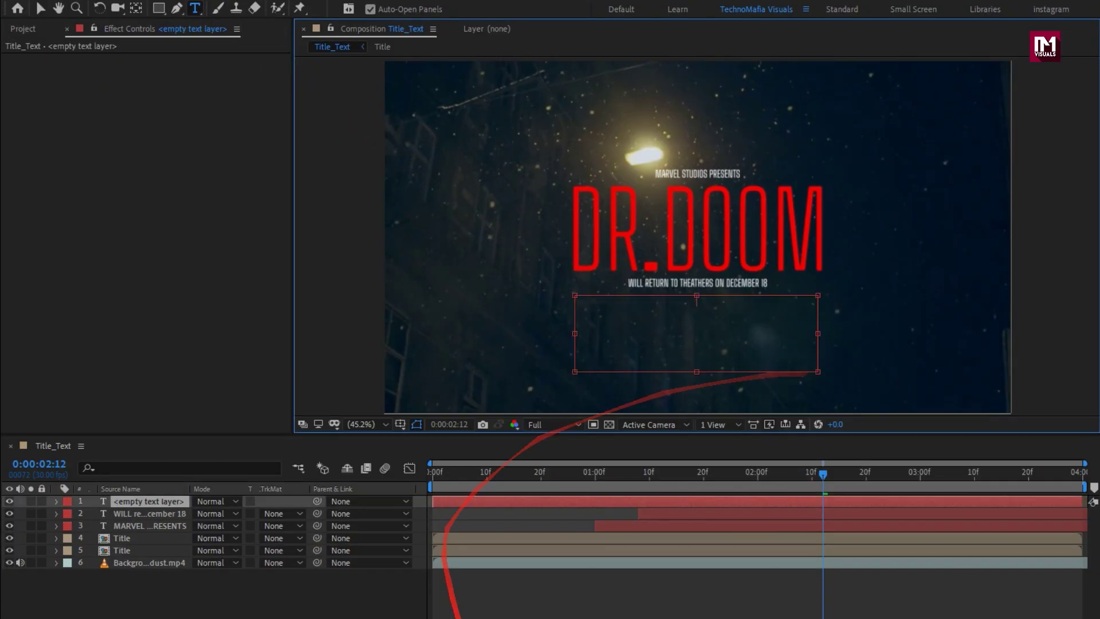
{"action": "left_click", "coordinate": [579, 618]}
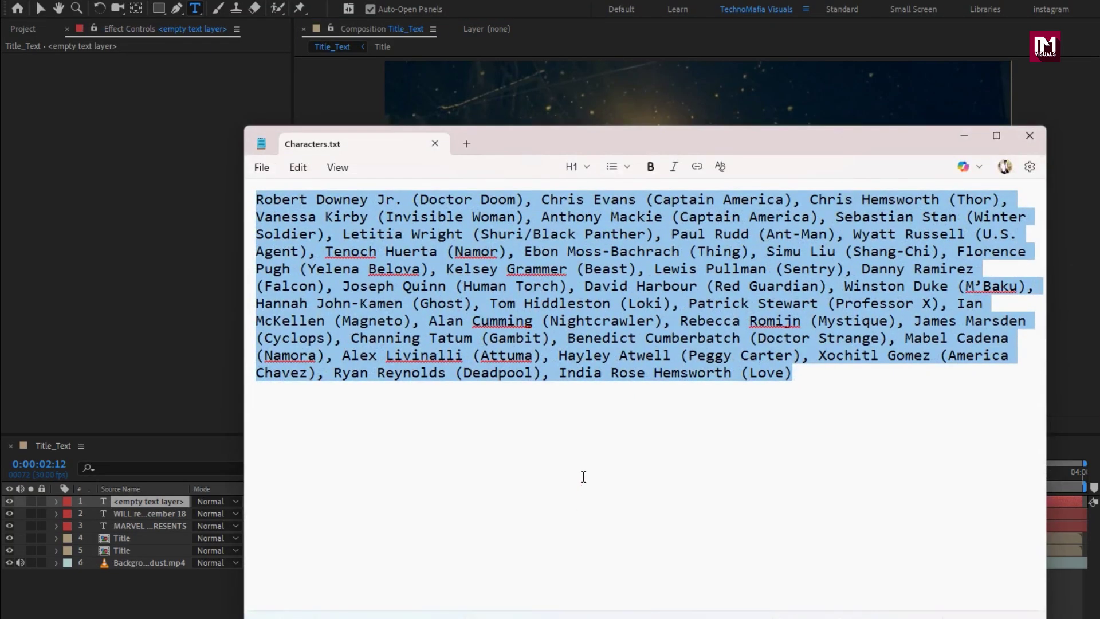
{"action": "left_click", "coordinate": [964, 135]}
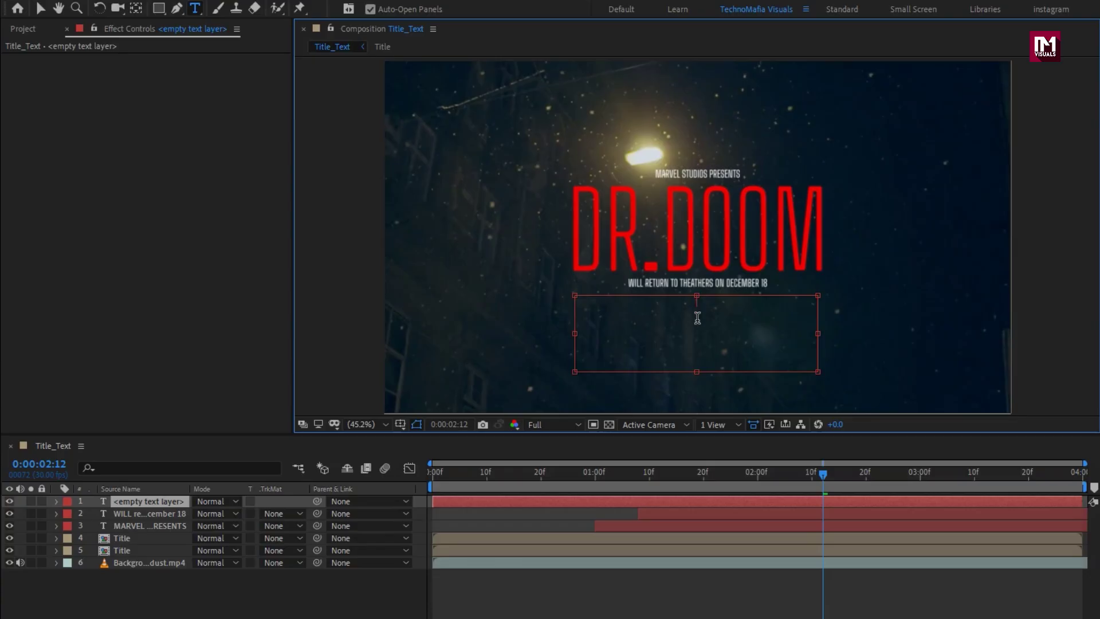
{"action": "key", "text": "ctrl+v"}
Set all the credits text to 15 px in the Thin weight.
{"action": "key", "text": "ctrl+a"}
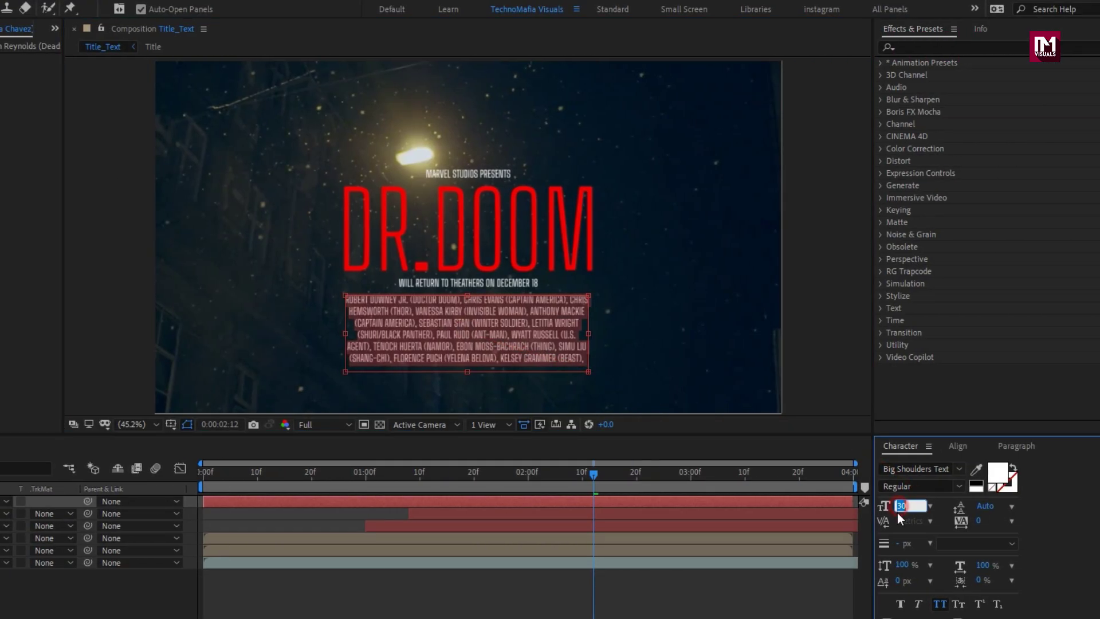
{"action": "type", "text": "15"}
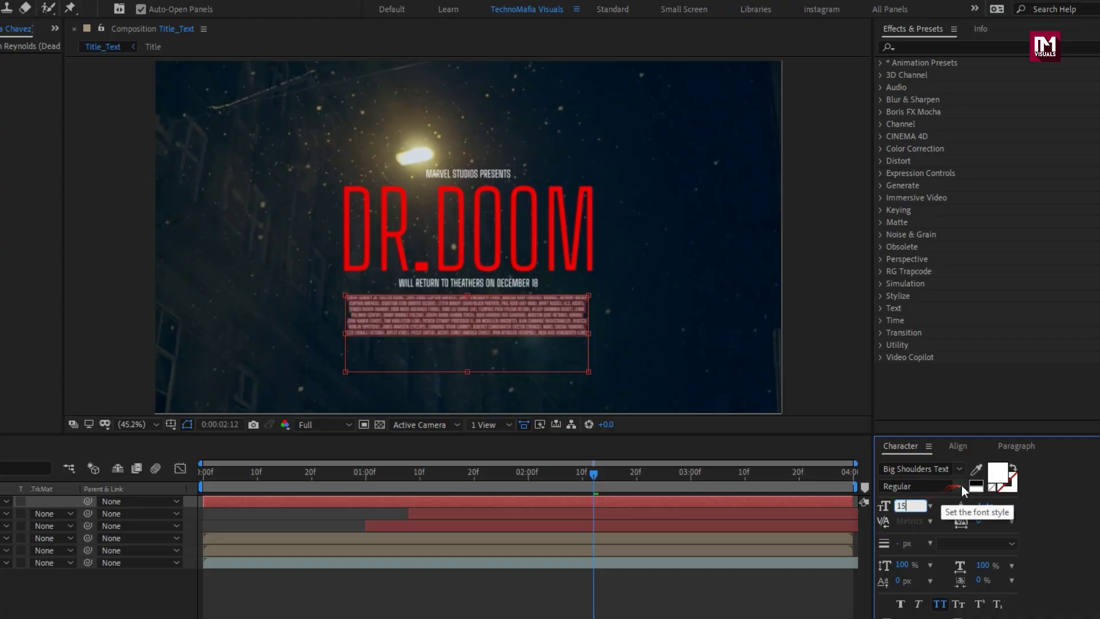
{"action": "left_click", "coordinate": [961, 486]}
{"action": "left_click", "coordinate": [920, 504]}
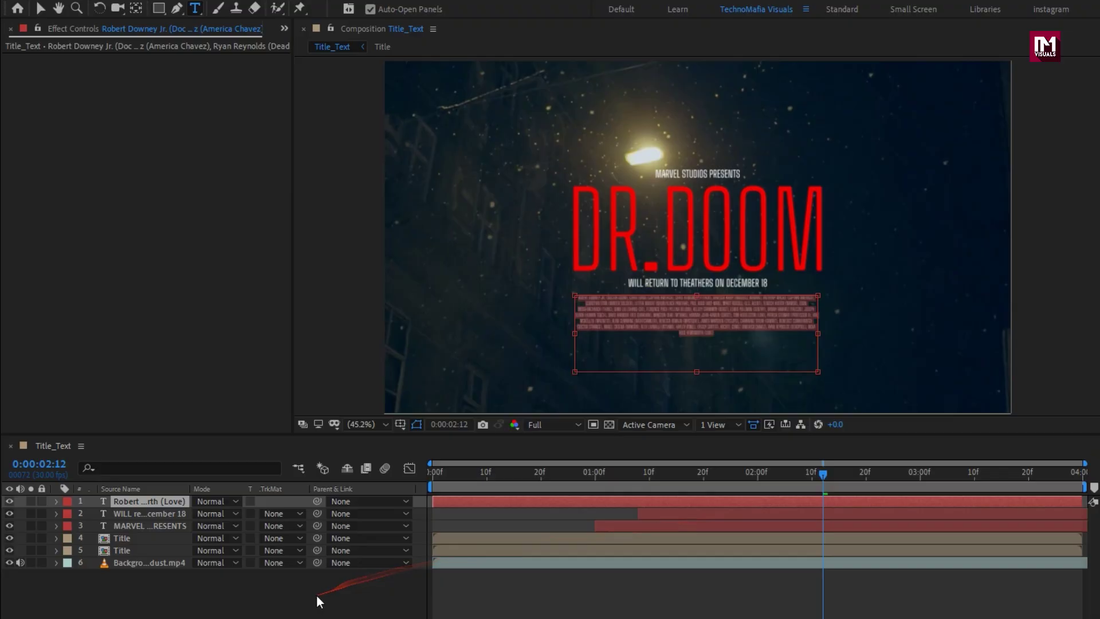
{"action": "left_click_drag", "start_coordinate": [317, 597], "coordinate": [174, 526]}
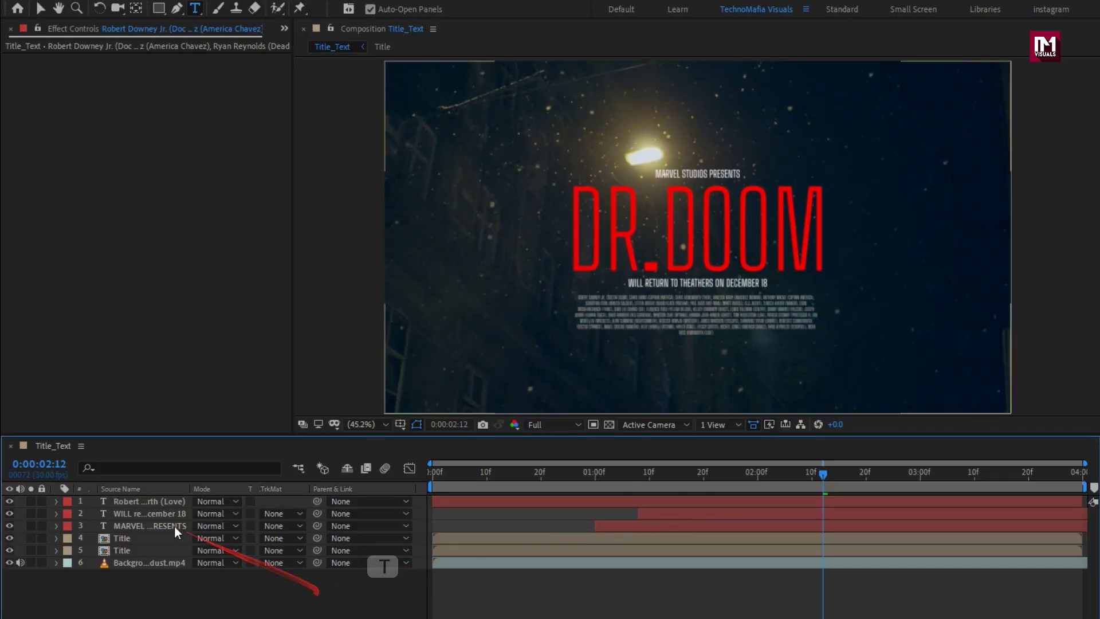
{"action": "left_click", "coordinate": [152, 504]}
Keyframe the credits' Opacity from 0% at 0s to 100% at 1s, then shift the layer later.
{"action": "key", "text": "t"}
{"action": "left_click", "coordinate": [566, 476]}
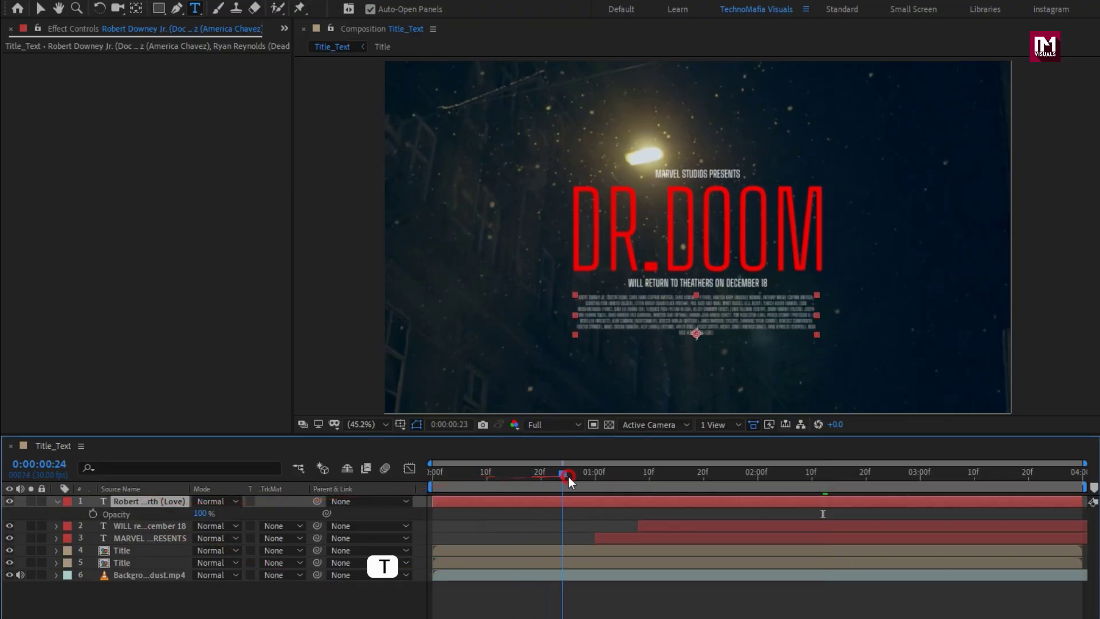
{"action": "left_click_drag", "start_coordinate": [568, 476], "coordinate": [594, 473]}
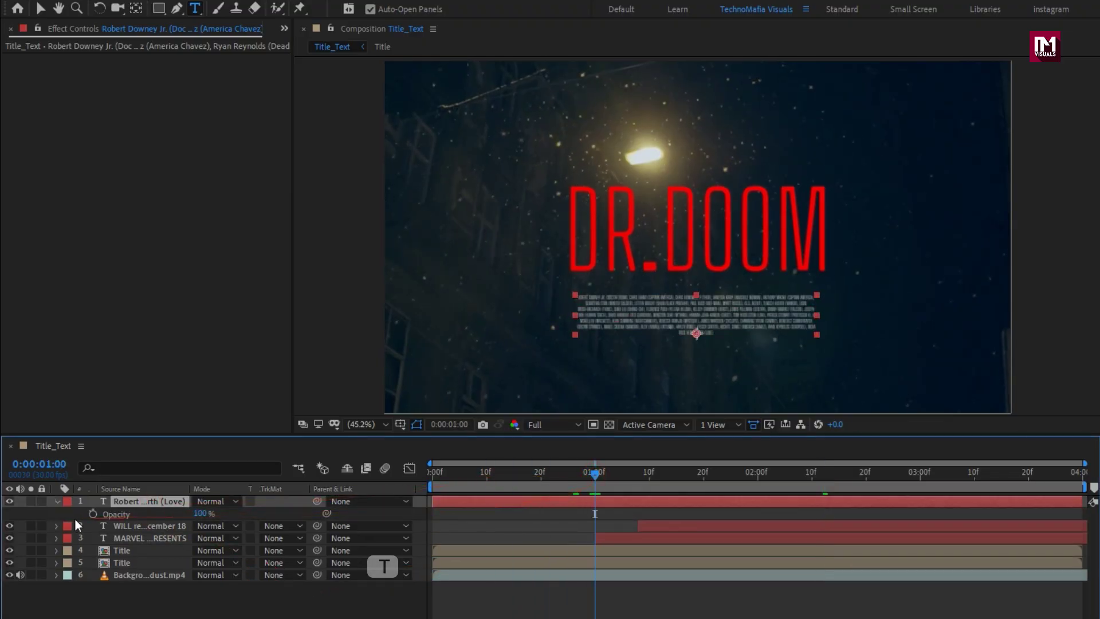
{"action": "left_click", "coordinate": [93, 514]}
{"action": "key", "text": "Home"}
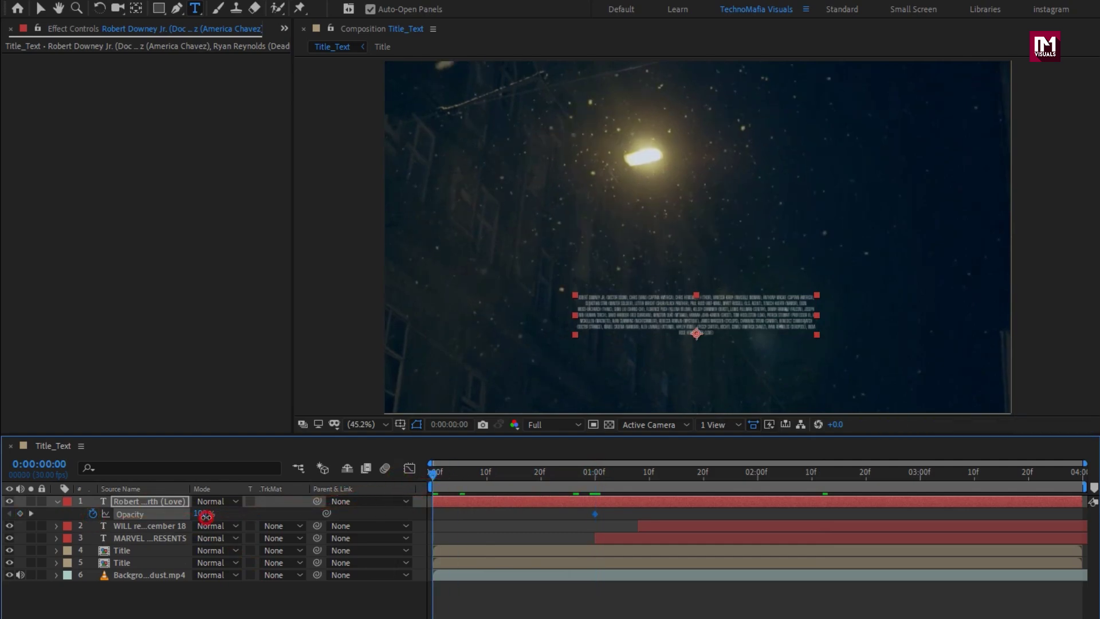
{"action": "left_click_drag", "start_coordinate": [206, 517], "coordinate": [69, 513]}
{"action": "left_click_drag", "start_coordinate": [458, 479], "coordinate": [729, 498]}
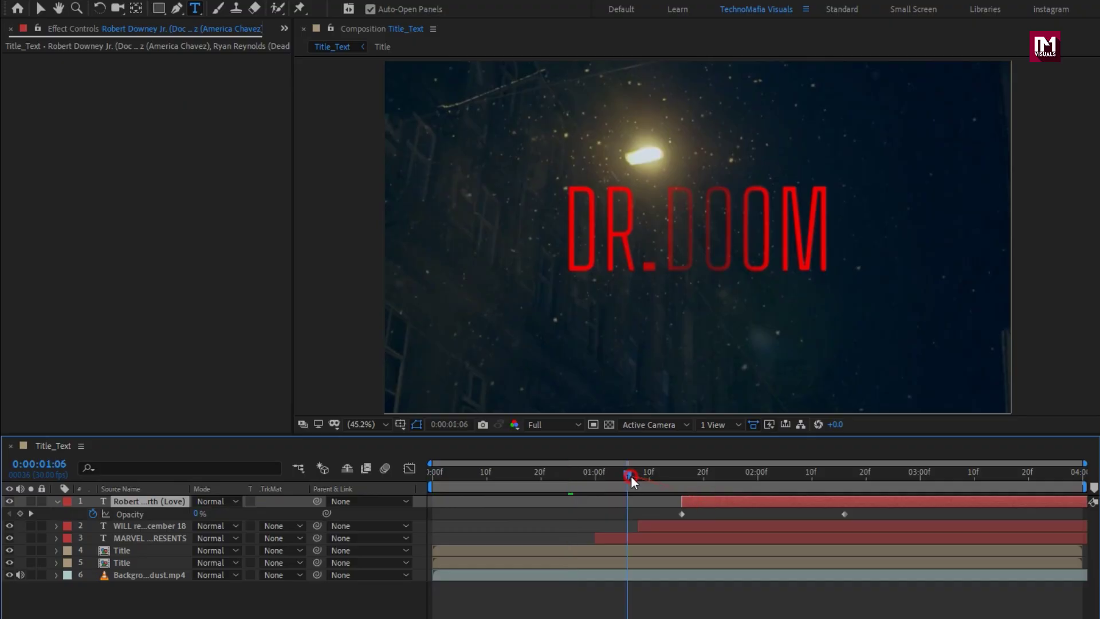
{"action": "left_click_drag", "start_coordinate": [631, 476], "coordinate": [830, 477]}
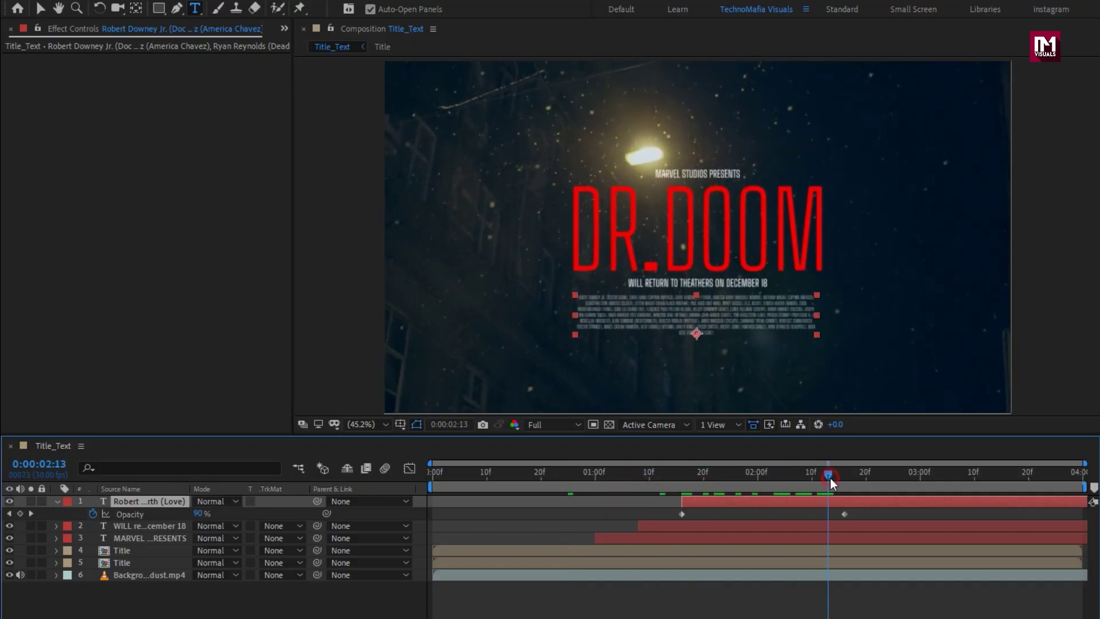
Place studios.jpg from the Project panel into the composition above all layers.
{"action": "left_click", "coordinate": [58, 500]}
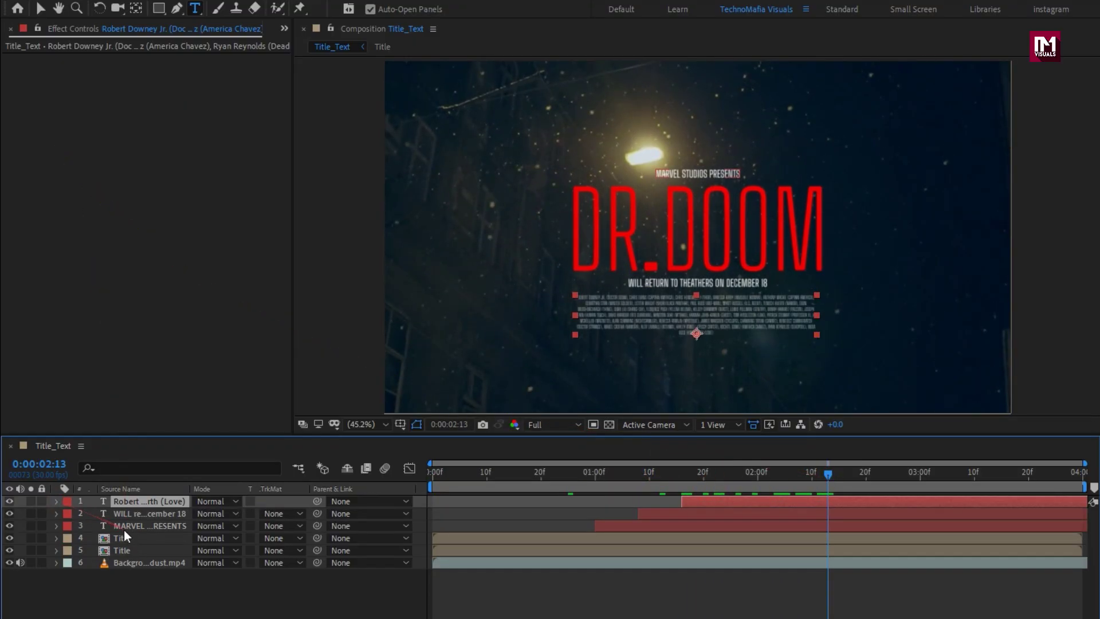
{"action": "left_click", "coordinate": [124, 533]}
{"action": "left_click", "coordinate": [26, 29]}
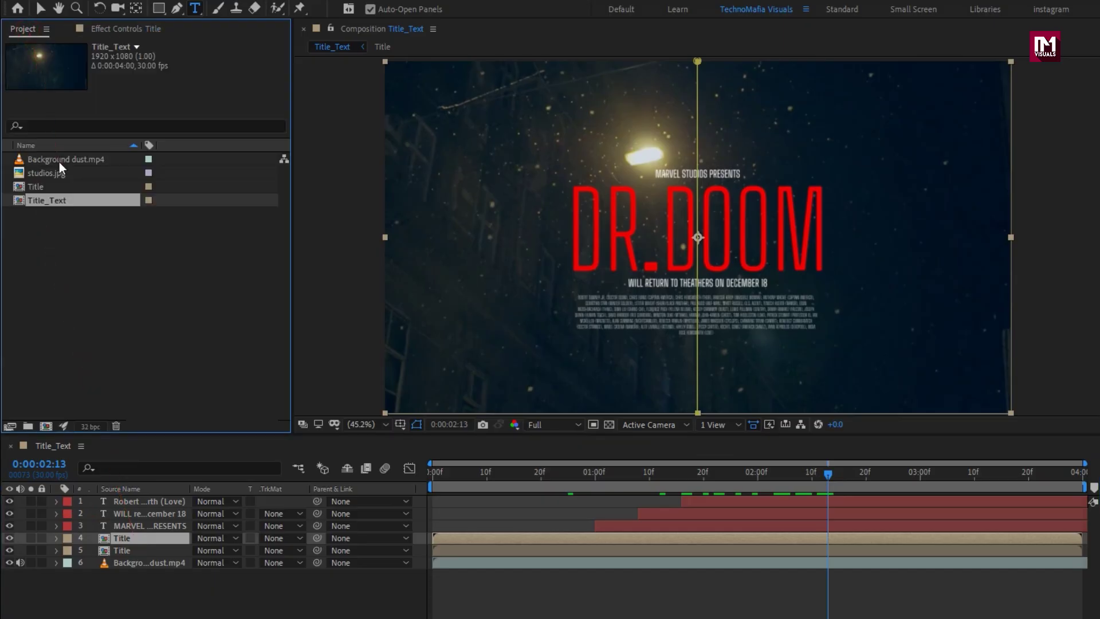
{"action": "left_click_drag", "start_coordinate": [57, 171], "coordinate": [163, 496]}
Set the studios.jpg layer's Scale to 35%.
{"action": "key", "text": "s"}
{"action": "left_click", "coordinate": [237, 512]}
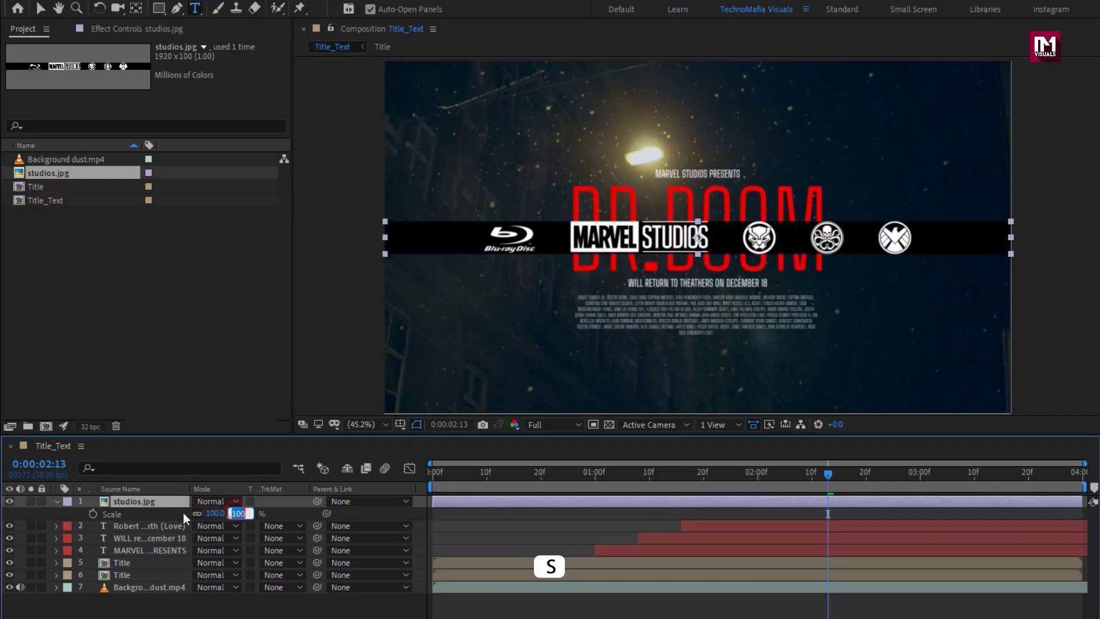
{"action": "type", "text": "35"}
{"action": "key", "text": "Return"}
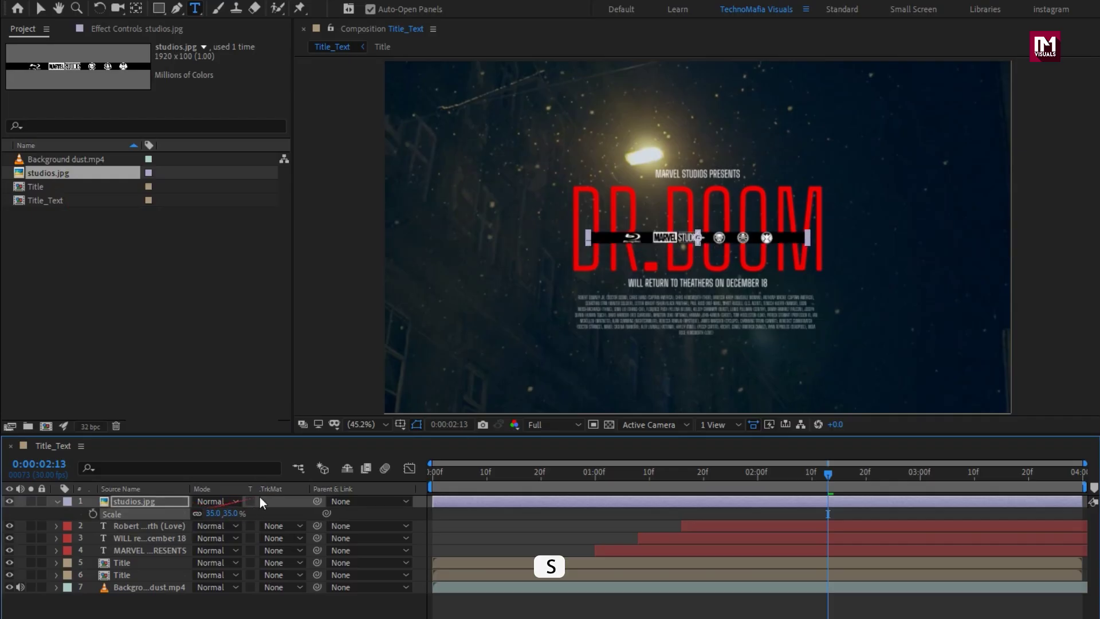
Move the logo bar below the cast credits and centre it horizontally.
{"action": "left_click_drag", "start_coordinate": [605, 238], "coordinate": [600, 356]}
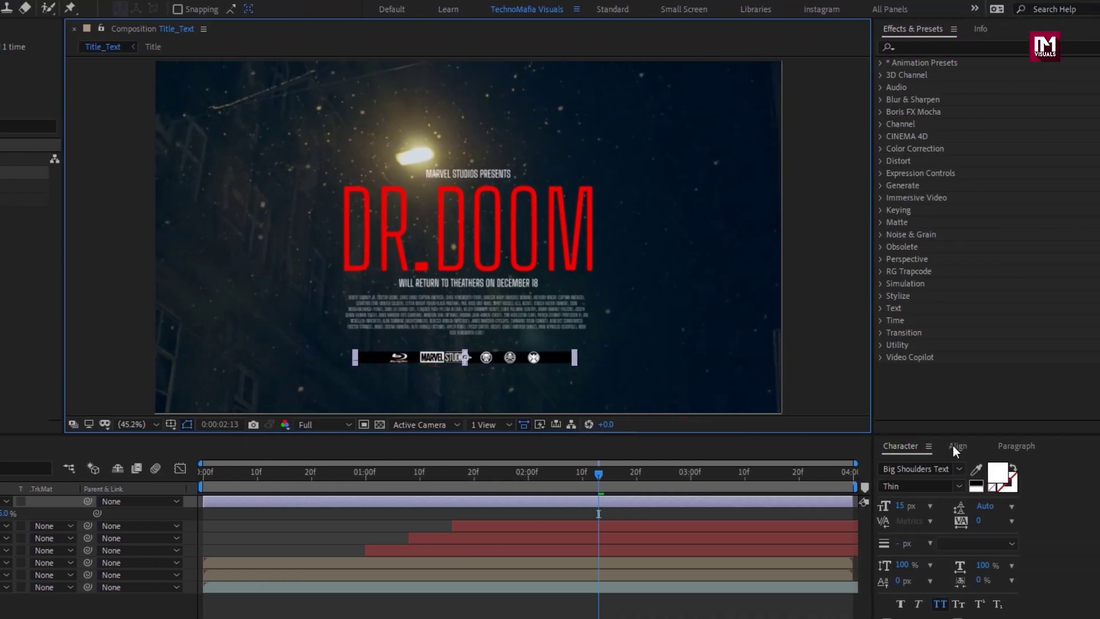
{"action": "left_click", "coordinate": [1059, 446]}
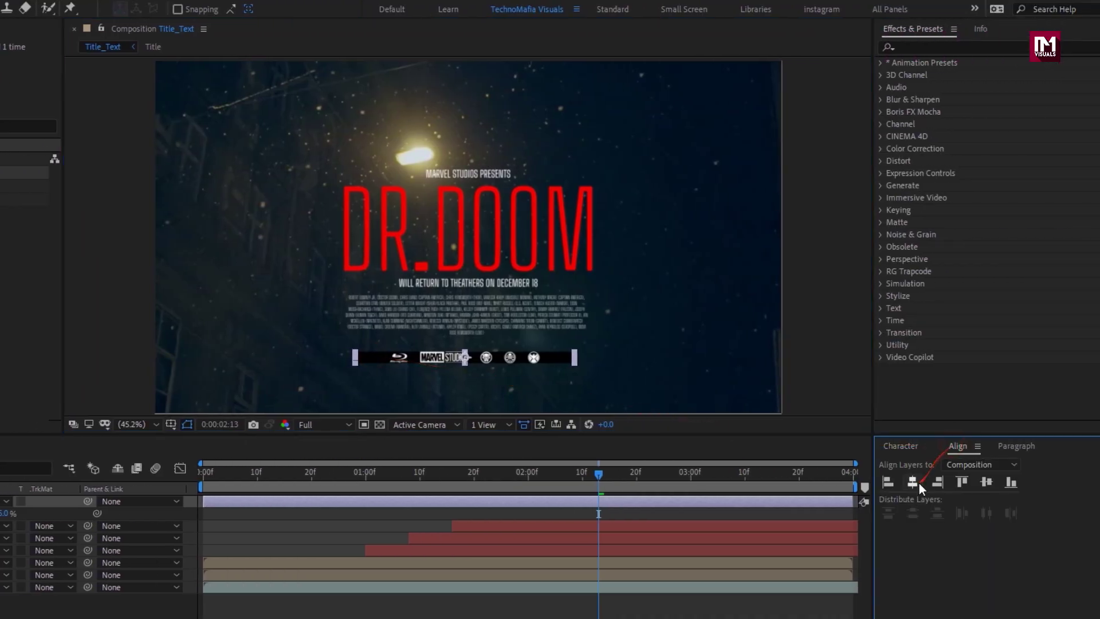
{"action": "left_click", "coordinate": [1014, 482]}
{"action": "key", "text": "shift+Up"}
{"action": "key", "text": "shift+Up"}
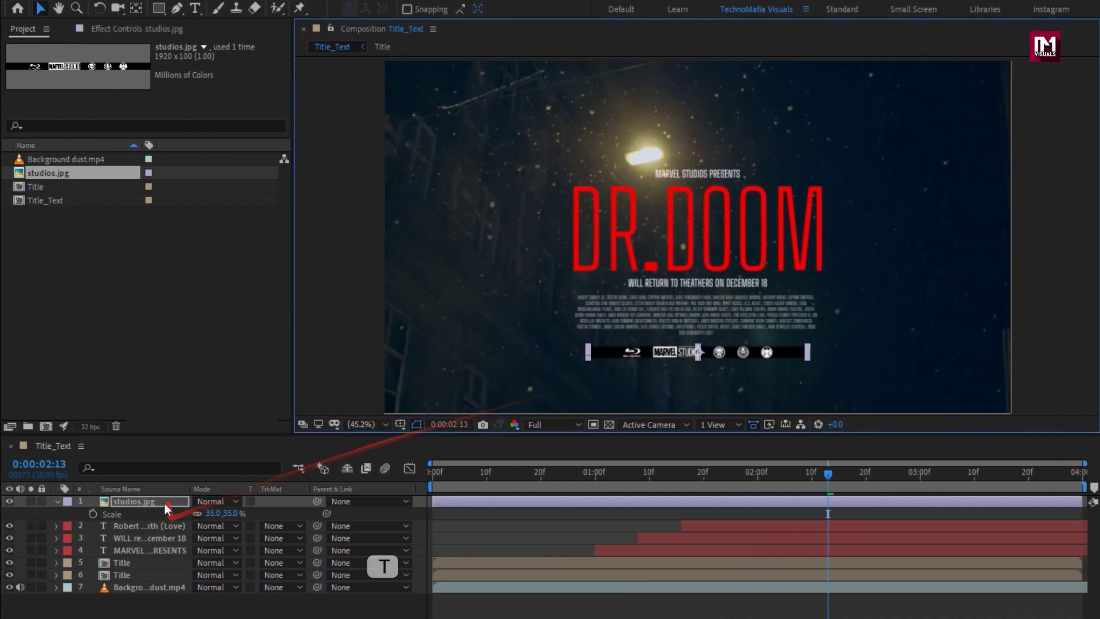
{"action": "left_click", "coordinate": [164, 502]}
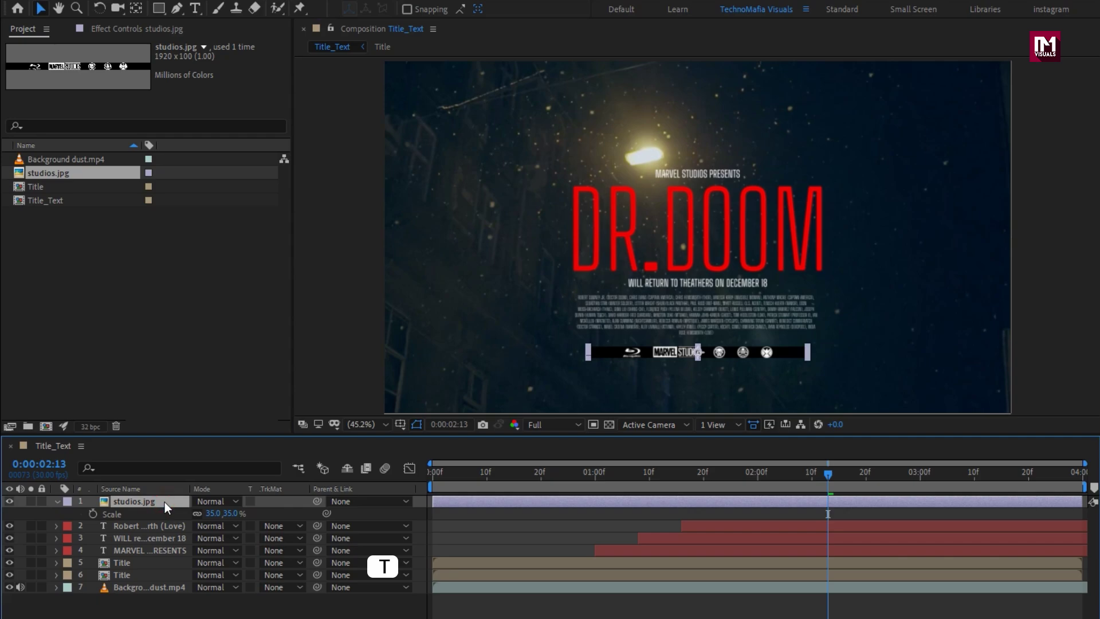
Keyframe the logo bar's Opacity from 0% at 0s to 100% at 1s.
{"action": "key", "text": "t"}
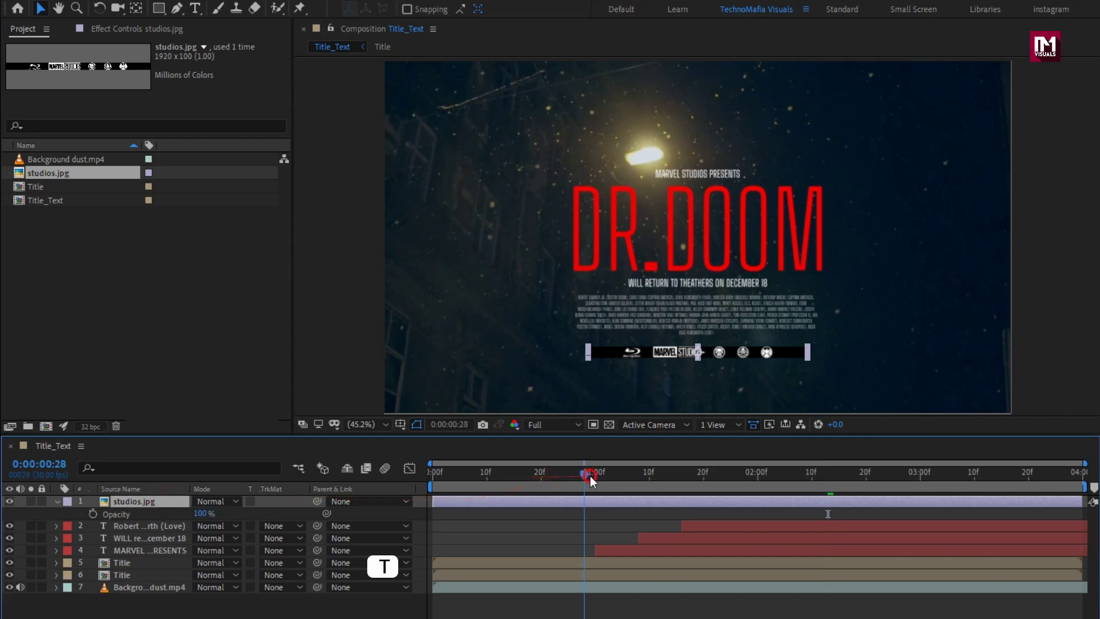
{"action": "left_click", "coordinate": [595, 475]}
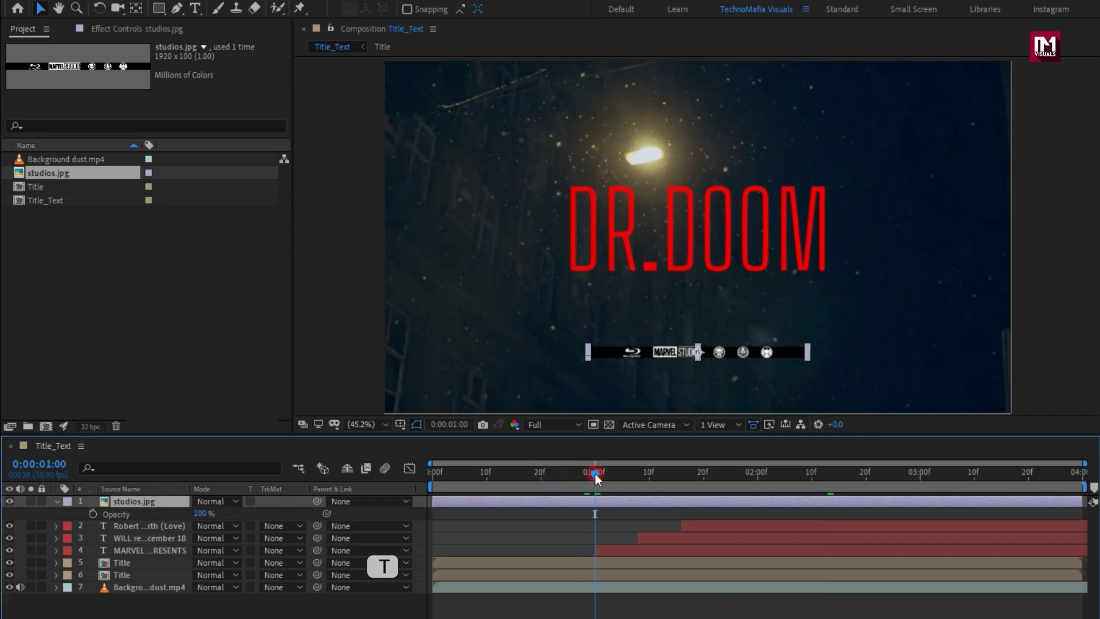
{"action": "left_click", "coordinate": [93, 513]}
{"action": "key", "text": "Home"}
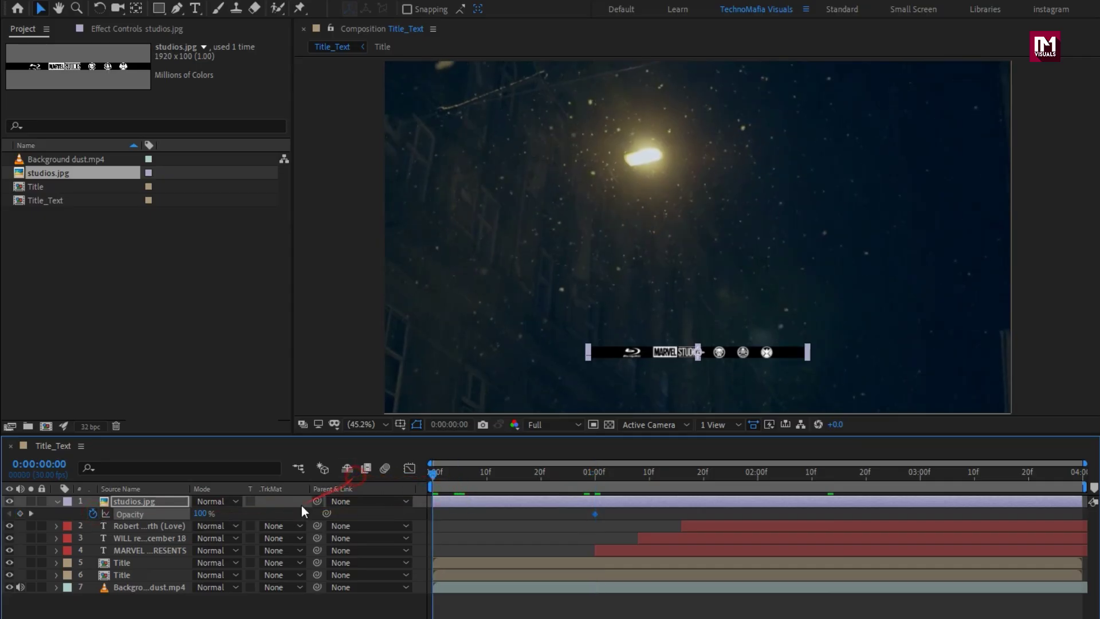
{"action": "left_click_drag", "start_coordinate": [202, 519], "coordinate": [15, 517]}
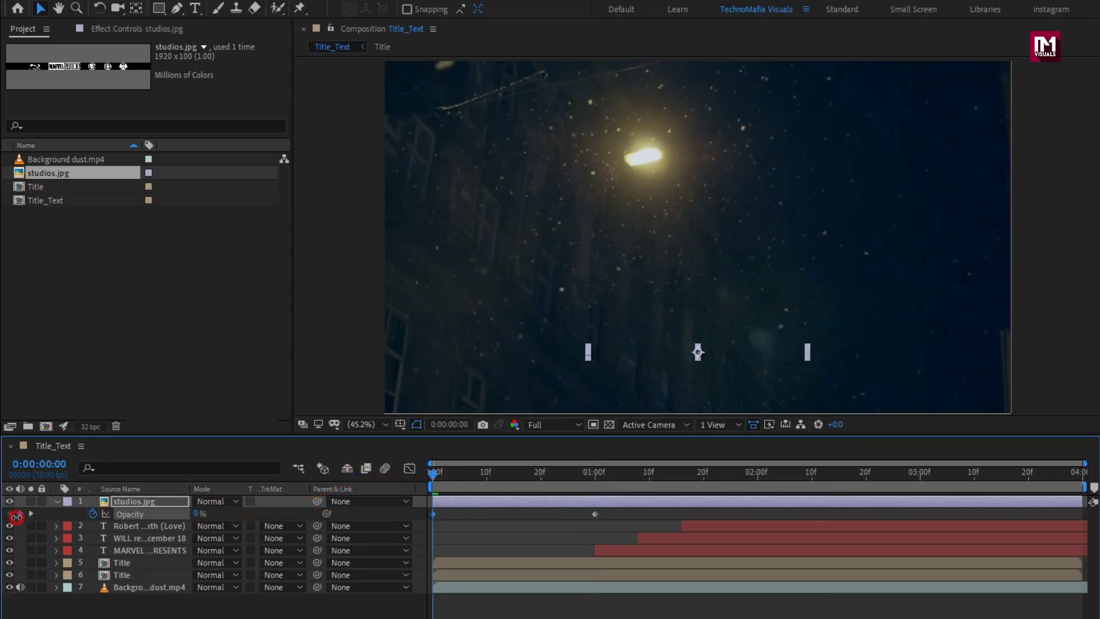
Shift the logo layer later so its fade starts after the credits.
{"action": "left_click", "coordinate": [62, 500]}
{"action": "left_click", "coordinate": [772, 474]}
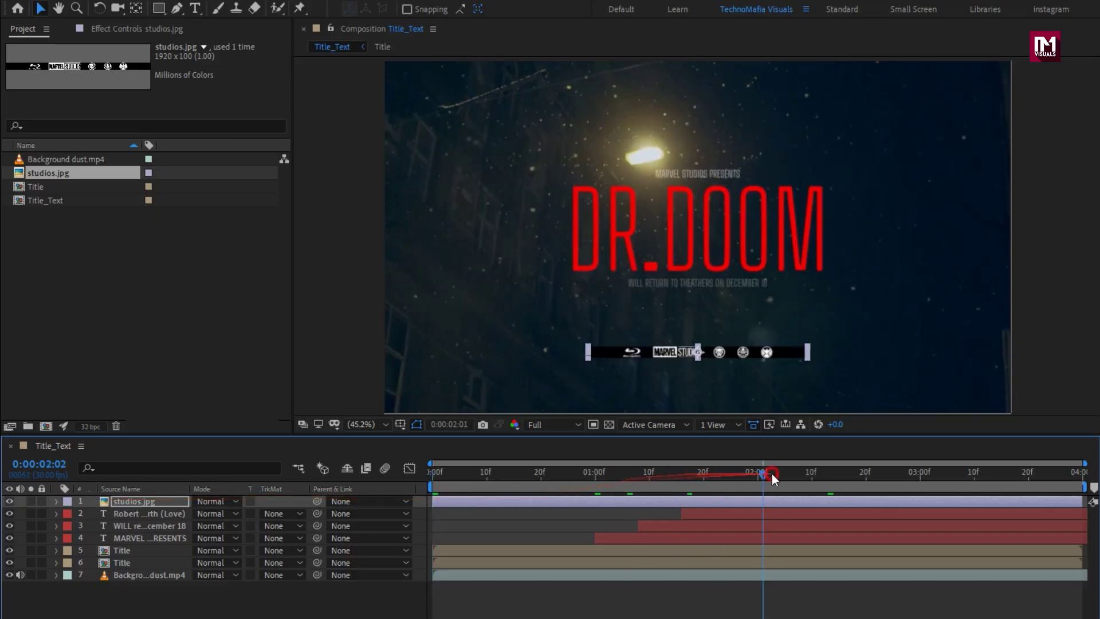
{"action": "left_click_drag", "start_coordinate": [772, 473], "coordinate": [738, 473]}
{"action": "left_click_drag", "start_coordinate": [462, 500], "coordinate": [727, 500]}
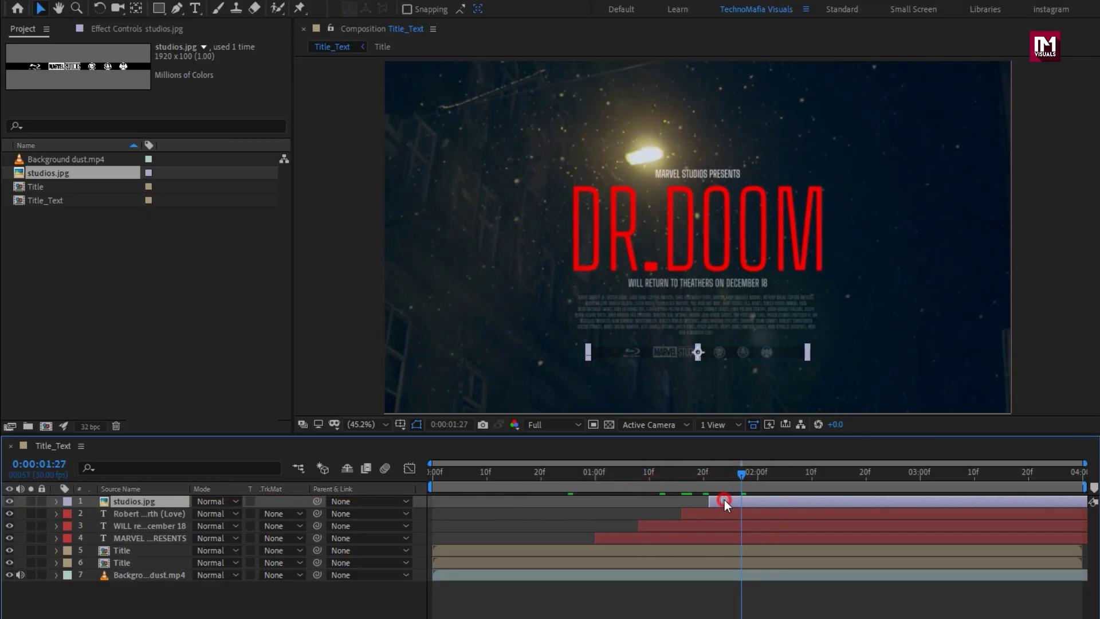
{"action": "left_click", "coordinate": [823, 474]}
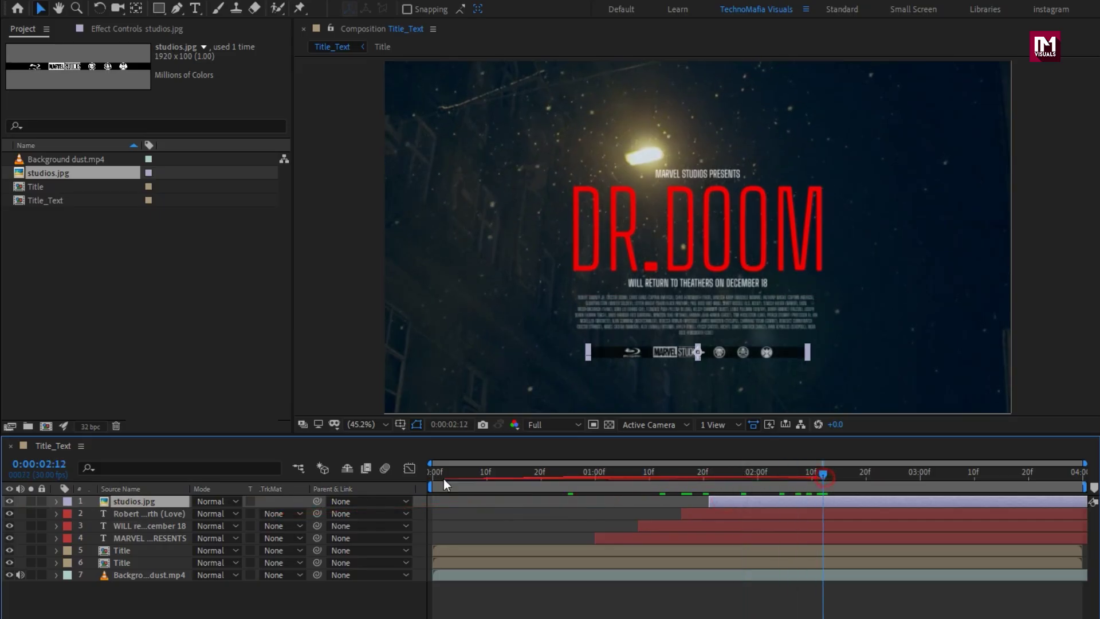
Set the logo layer's blend mode to Add.
{"action": "left_click", "coordinate": [209, 502]}
{"action": "left_click", "coordinate": [276, 230]}
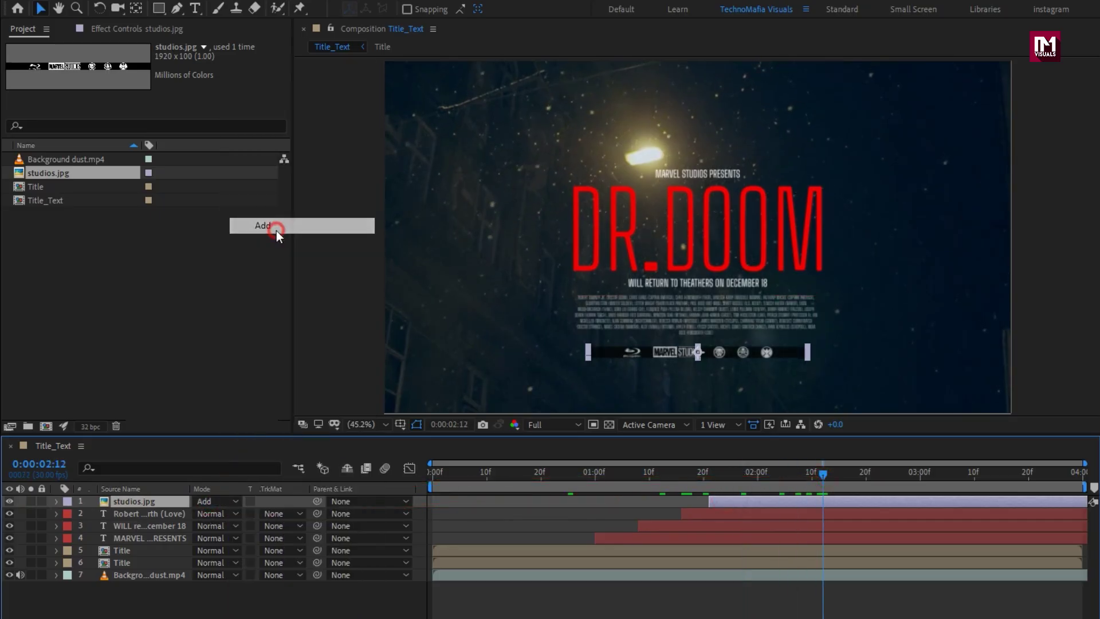
{"action": "left_click_drag", "start_coordinate": [459, 472], "coordinate": [412, 474]}
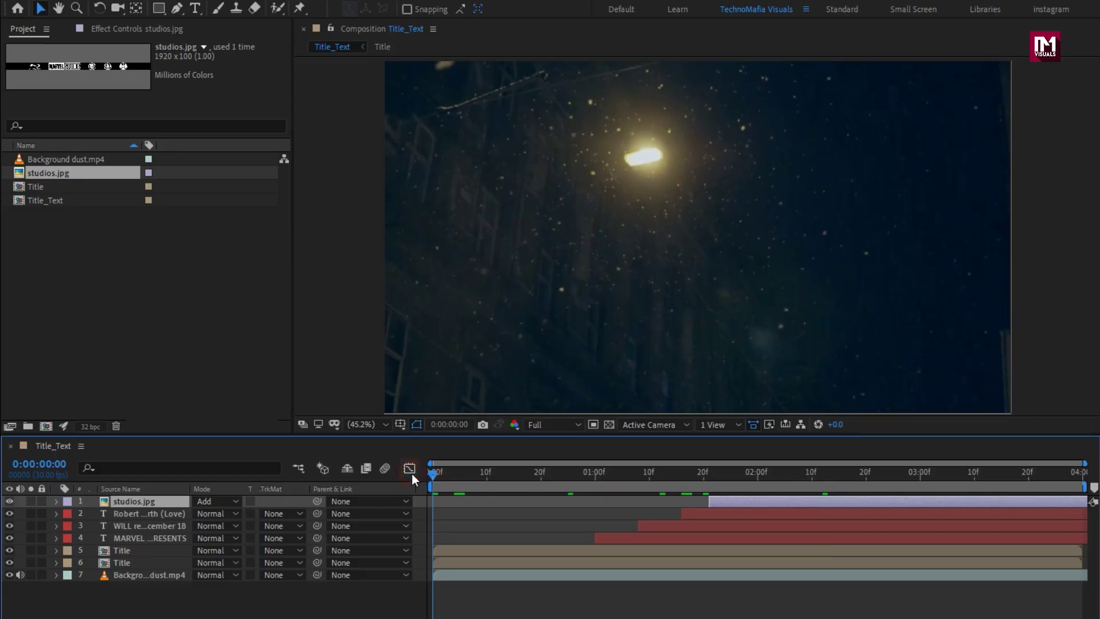
{"action": "key", "text": "space"}
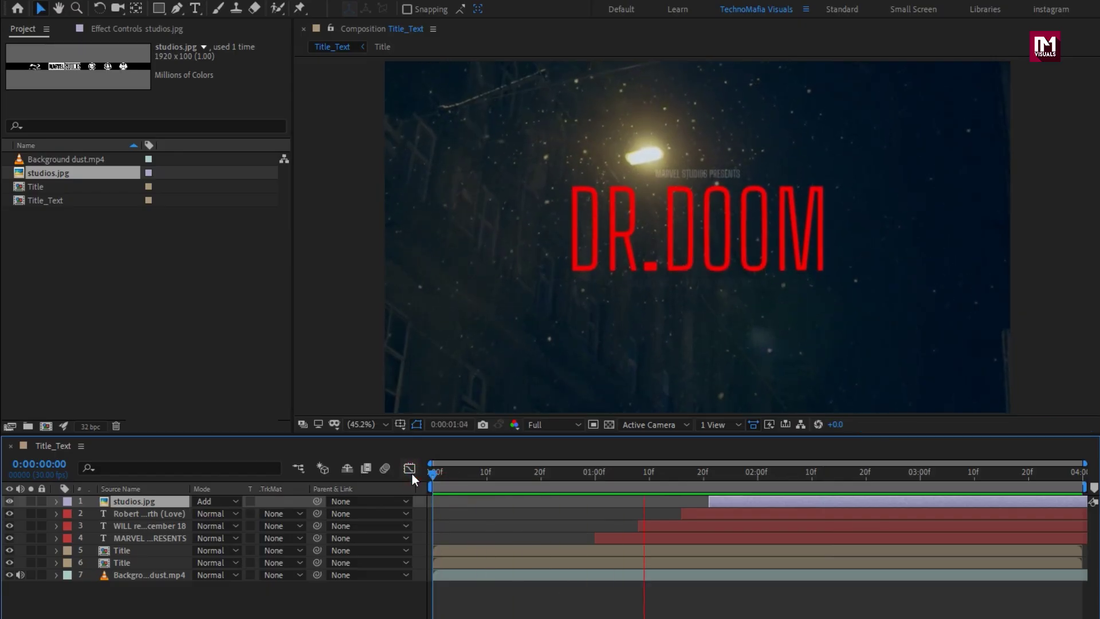